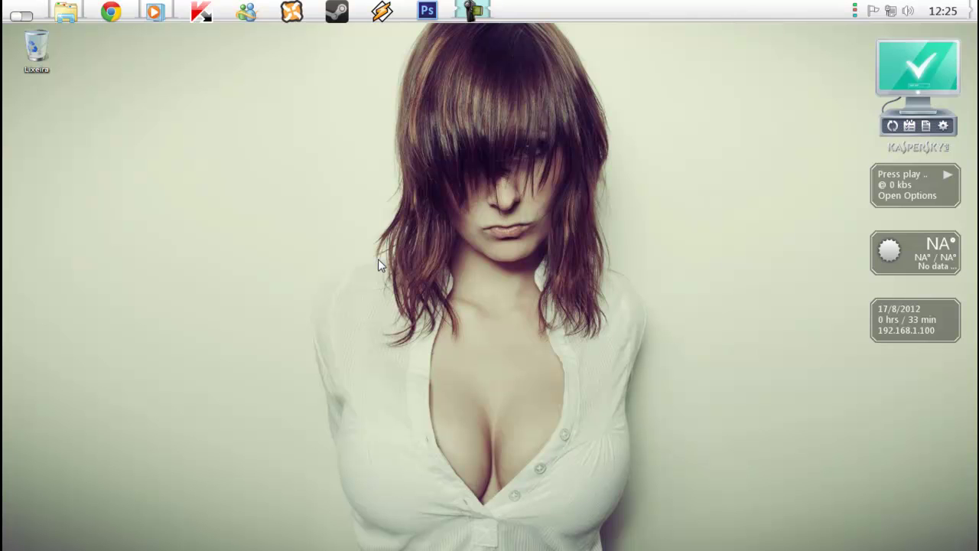
pyautogui.click(426, 3)
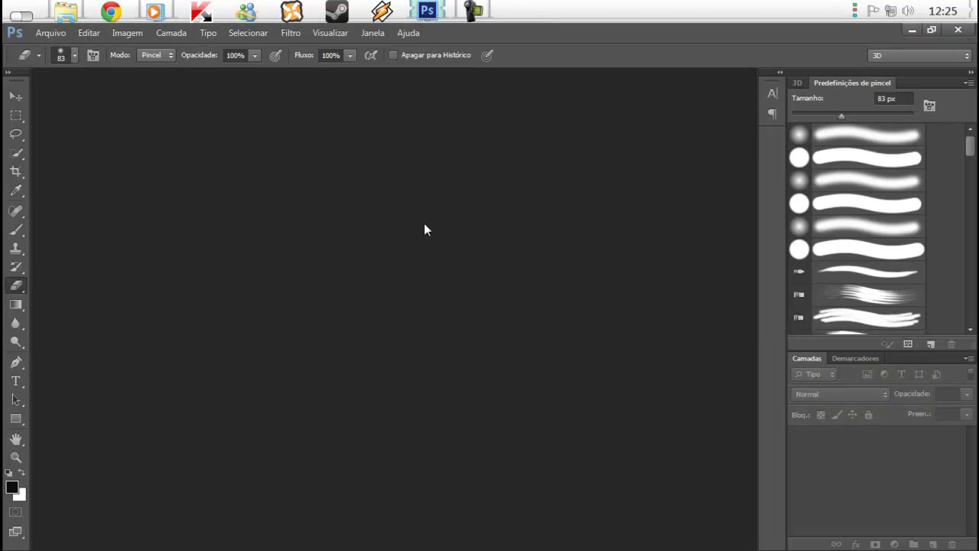
pyautogui.click(50, 33)
pyautogui.click(75, 59)
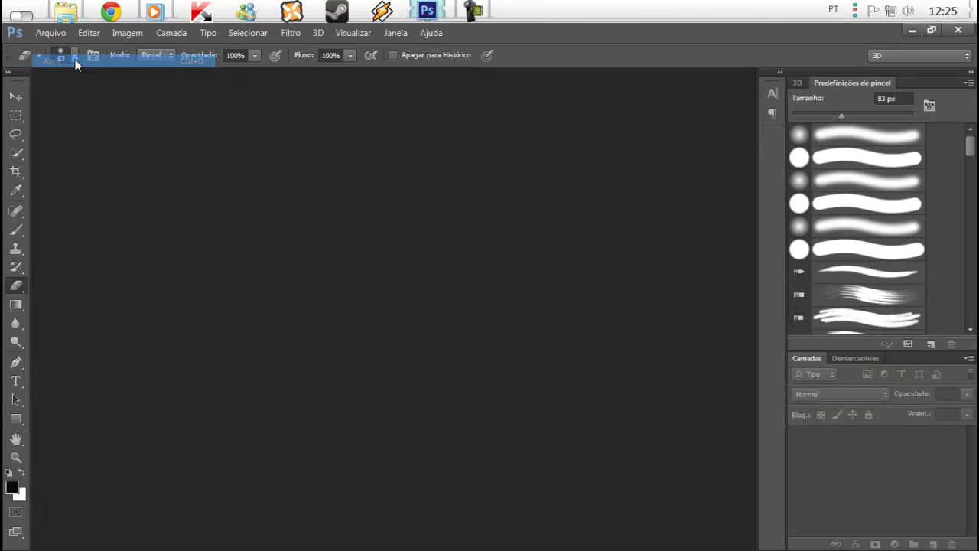
pyautogui.click(252, 262)
pyautogui.doubleClick(526, 164)
pyautogui.click(581, 225)
pyautogui.click(673, 474)
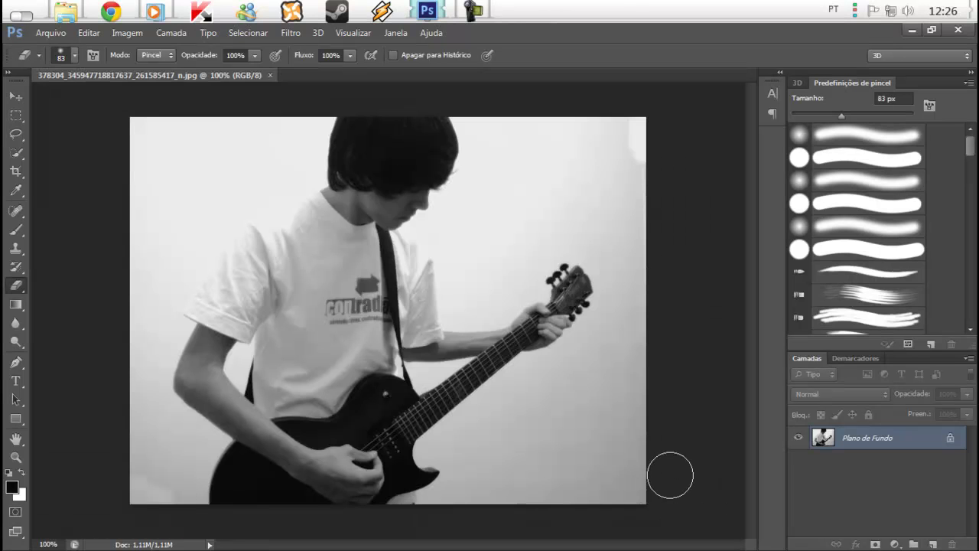
pyautogui.click(41, 36)
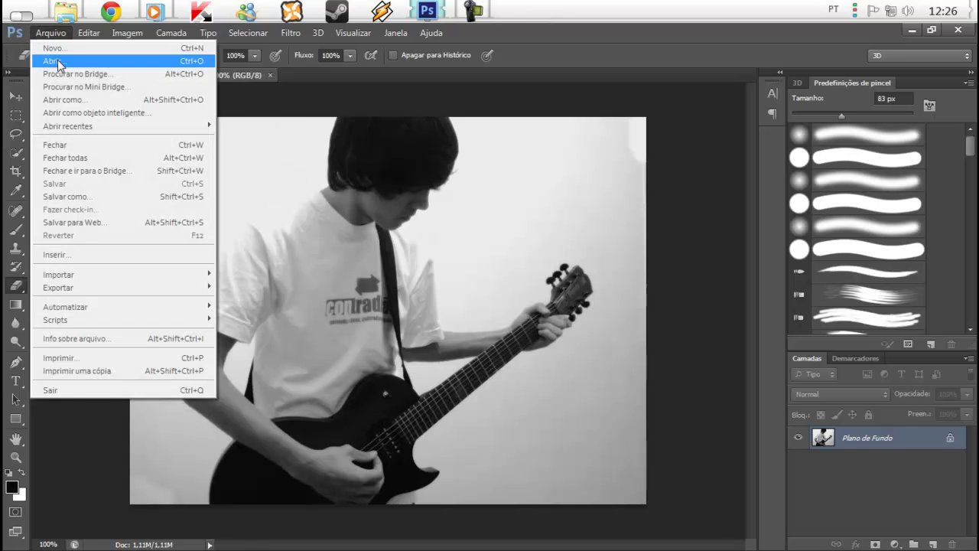
pyautogui.click(58, 60)
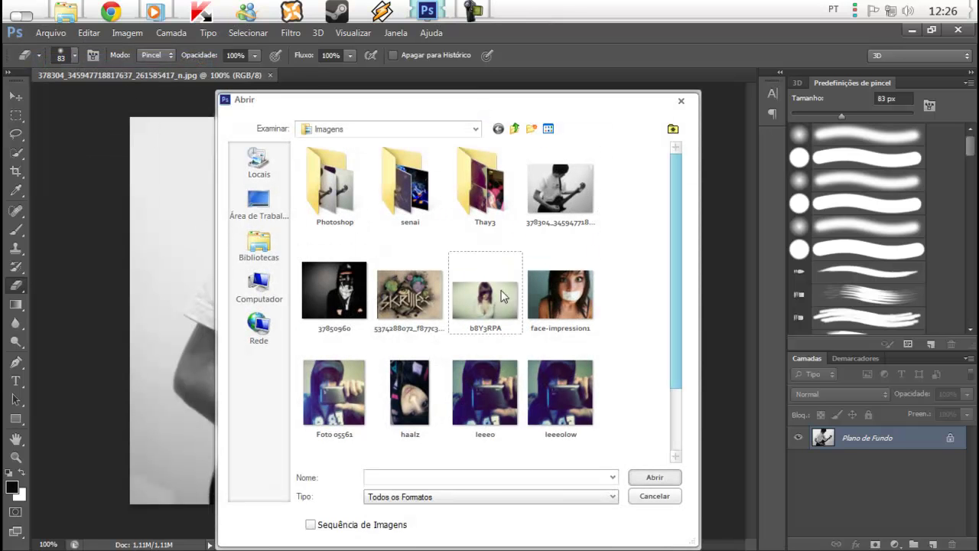
pyautogui.click(410, 291)
pyautogui.click(662, 474)
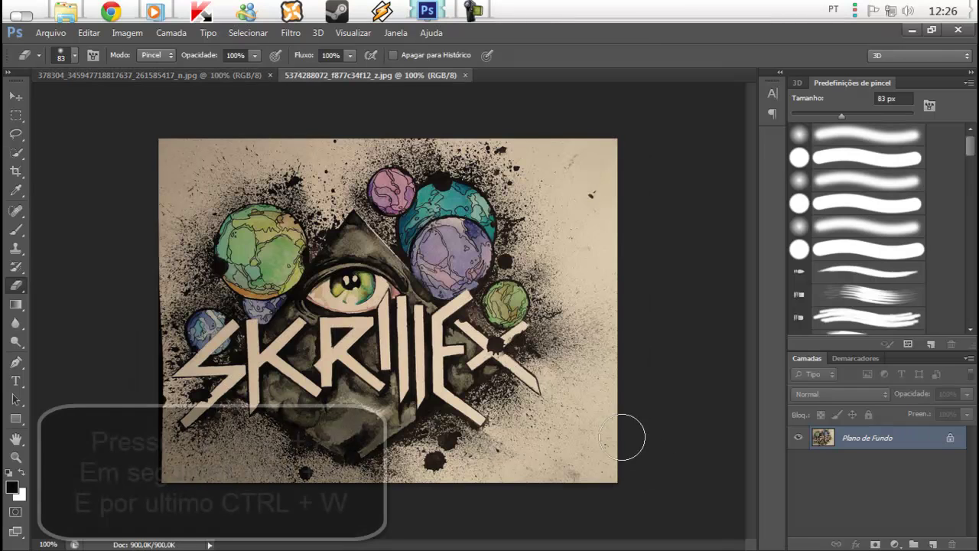
# Copy the whole artwork, close its document and paste it onto the guitarist photo as Camada 1.
pyautogui.hotkey('ctrl', 'a')
pyautogui.hotkey('ctrl', 'c')
pyautogui.hotkey('ctrl', 'w')
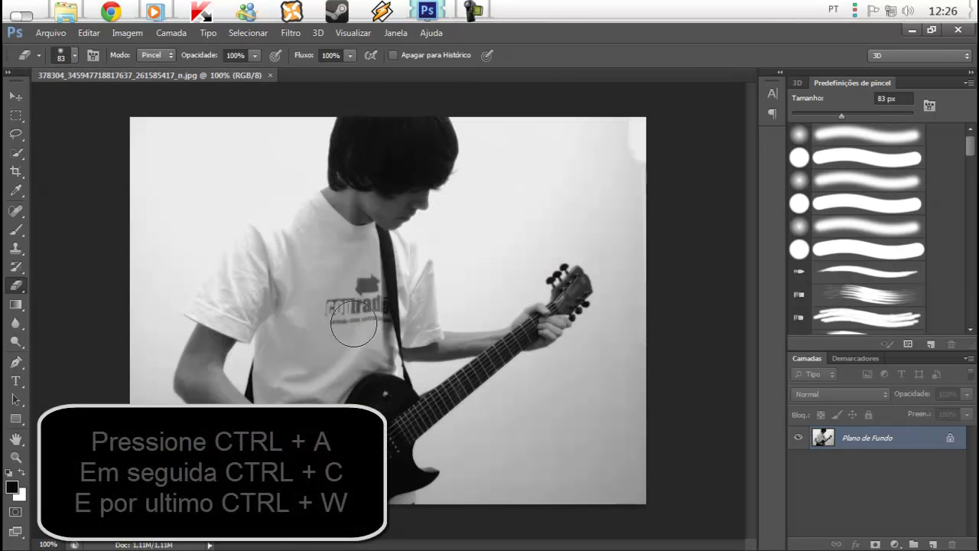
pyautogui.hotkey('ctrl', 'v')
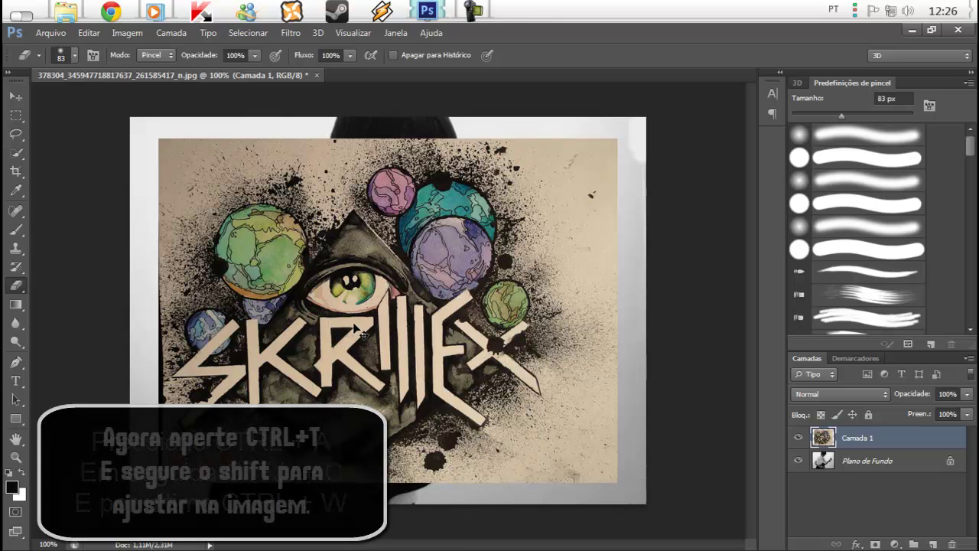
pyautogui.hotkey('ctrl', 't')
# Scale the artwork to about 106% and blend it in Luz Indireta mode, after previewing Subtrair.
pyautogui.moveTo(613, 483); pyautogui.dragTo(645, 503)
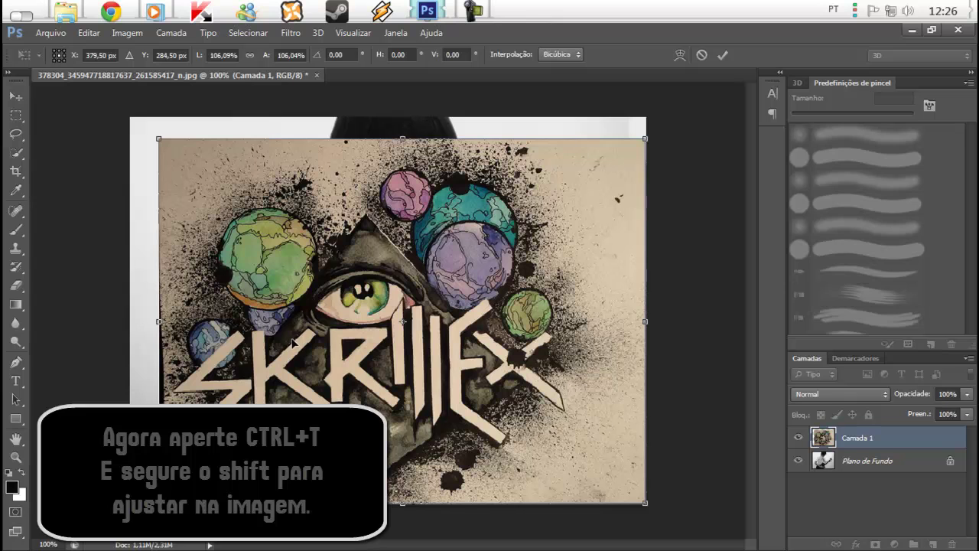
pyautogui.click(831, 397)
pyautogui.click(830, 360)
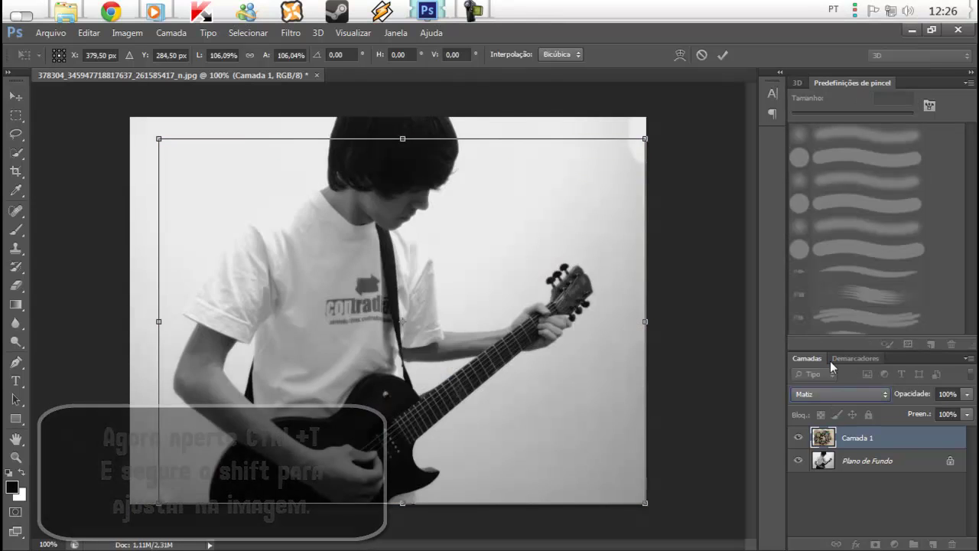
pyautogui.press('Up')
pyautogui.press('Up')
pyautogui.press('Up')
pyautogui.press('Up')
pyautogui.press('Up')
pyautogui.press('Up')
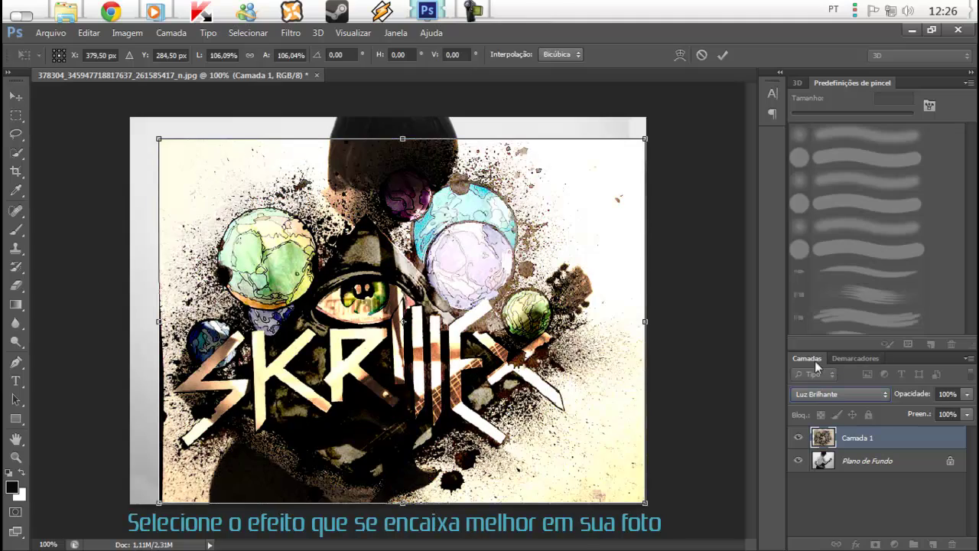
pyautogui.moveTo(419, 300); pyautogui.dragTo(408, 301)
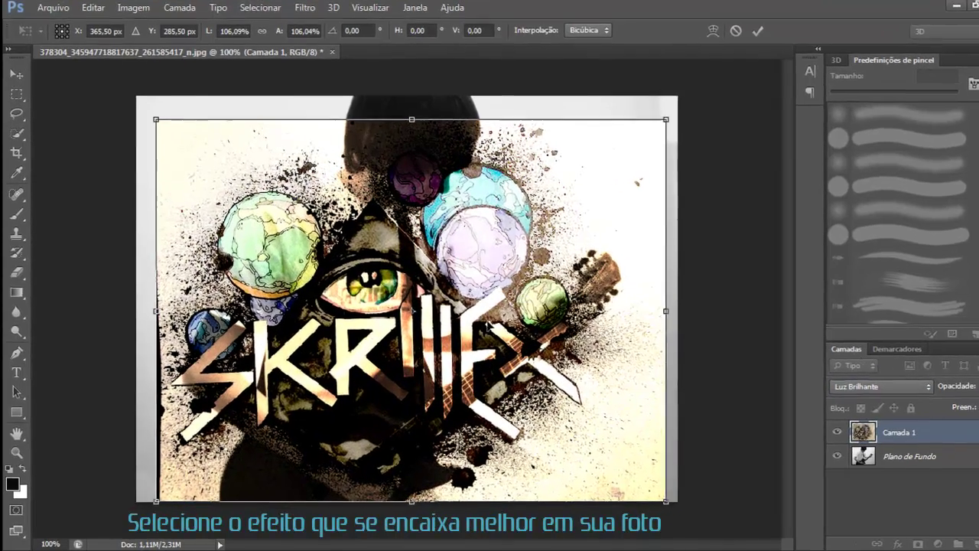
pyautogui.click(842, 392)
pyautogui.click(836, 211)
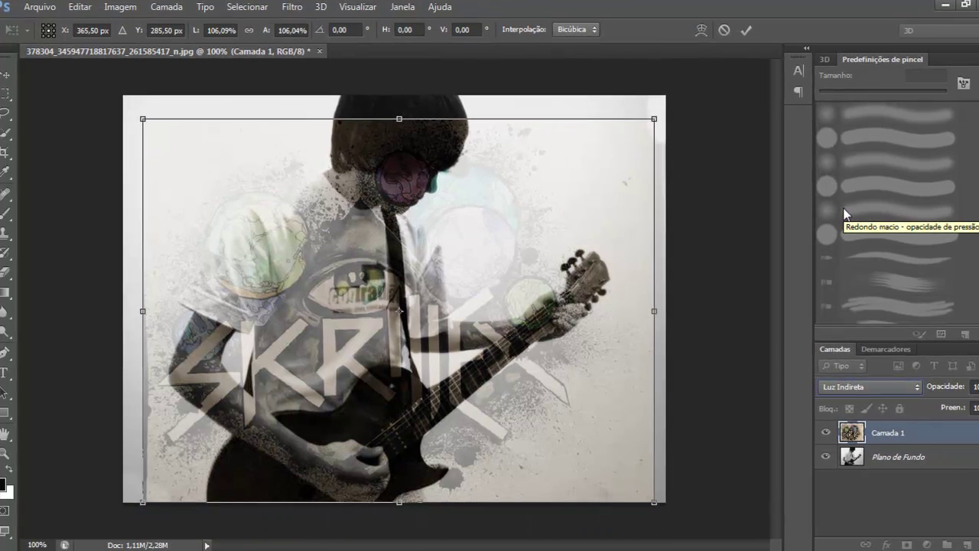
pyautogui.moveTo(535, 285); pyautogui.dragTo(528, 283)
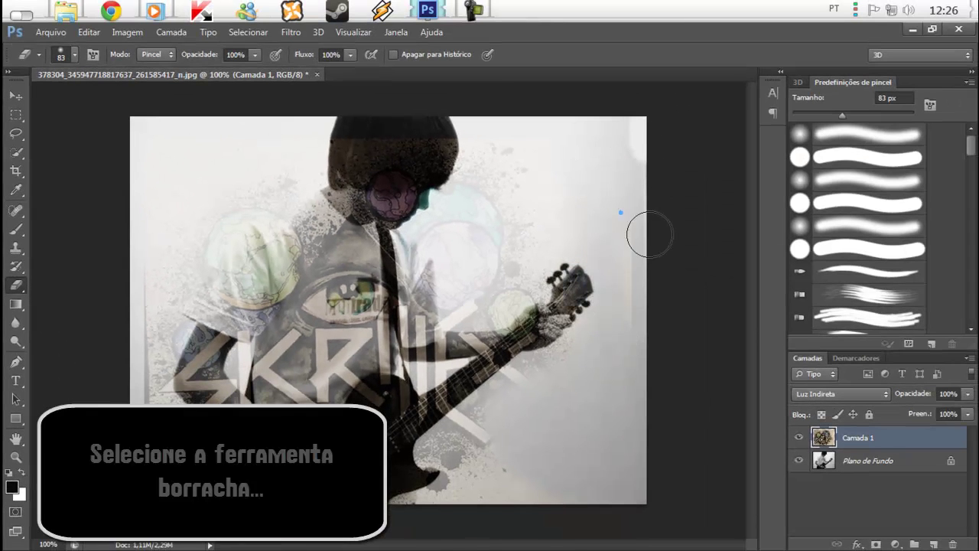
# Erase the artwork from the guitar neck, hair, face, shirt, left shoulder and left photo edge.
pyautogui.moveTo(534, 372)
pyautogui.mouseDown()
pyautogui.moveTo(454, 443)
pyautogui.moveTo(465, 477)
pyautogui.mouseUp()
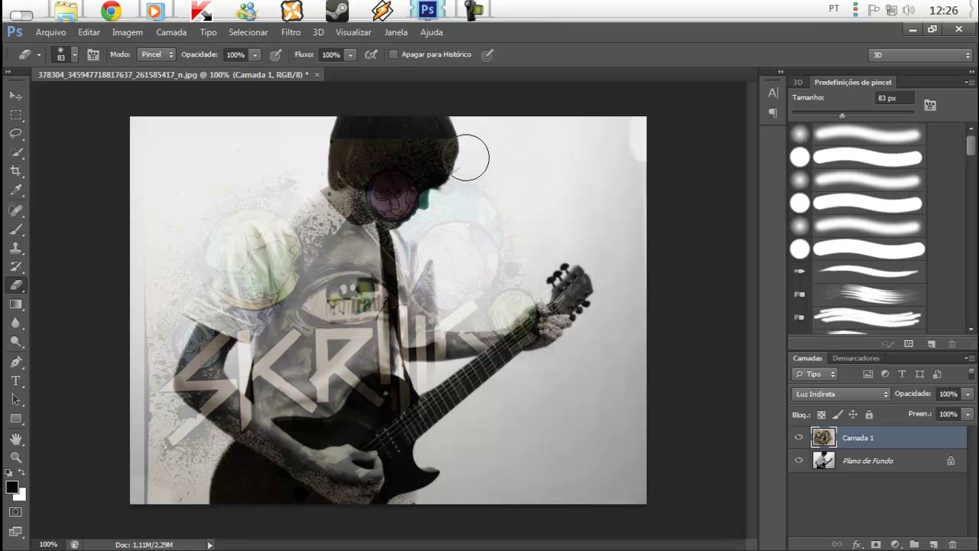
pyautogui.moveTo(463, 158); pyautogui.dragTo(481, 171)
pyautogui.moveTo(335, 195)
pyautogui.mouseDown()
pyautogui.moveTo(451, 275)
pyautogui.moveTo(368, 367)
pyautogui.moveTo(423, 312)
pyautogui.moveTo(405, 318)
pyautogui.moveTo(481, 295)
pyautogui.moveTo(513, 245)
pyautogui.moveTo(471, 214)
pyautogui.mouseUp()
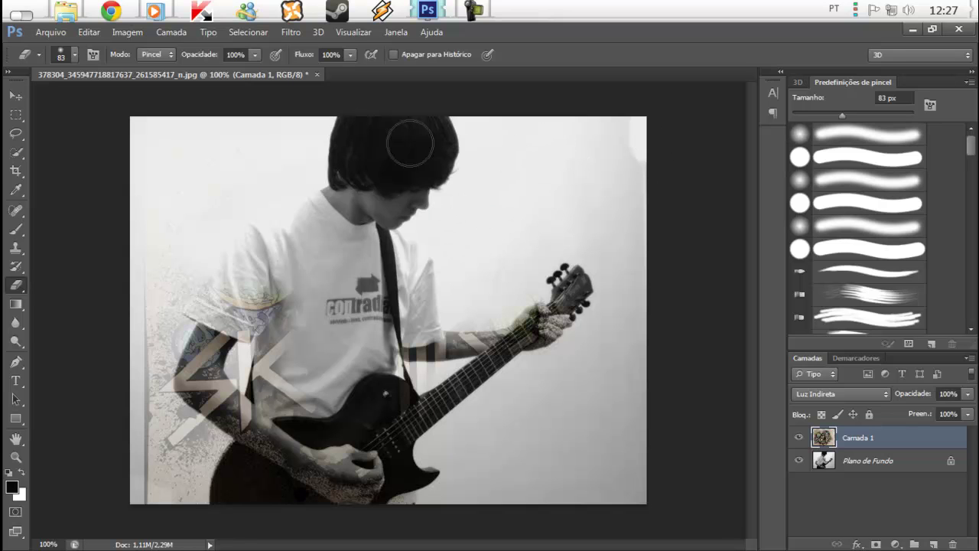
pyautogui.moveTo(248, 264); pyautogui.dragTo(182, 275)
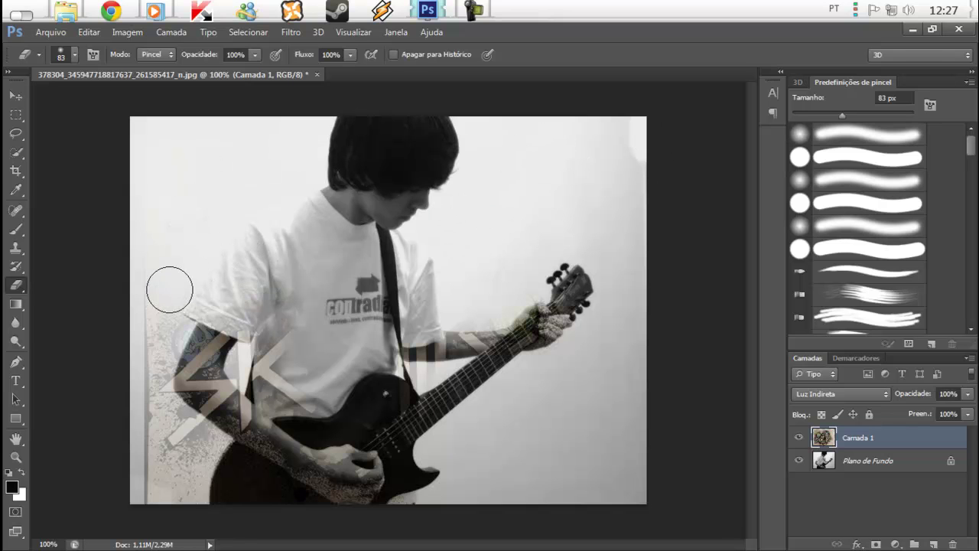
pyautogui.moveTo(173, 316)
pyautogui.mouseDown()
pyautogui.moveTo(148, 339)
pyautogui.moveTo(153, 437)
pyautogui.moveTo(213, 490)
pyautogui.moveTo(273, 492)
pyautogui.moveTo(191, 430)
pyautogui.moveTo(157, 436)
pyautogui.moveTo(135, 360)
pyautogui.mouseUp()
pyautogui.moveTo(302, 288)
pyautogui.mouseDown()
pyautogui.moveTo(257, 360)
pyautogui.moveTo(273, 383)
pyautogui.moveTo(331, 391)
pyautogui.moveTo(313, 328)
pyautogui.moveTo(293, 338)
pyautogui.mouseUp()
# Shrink the eraser to 25 px and zoom in on the arm.
pyautogui.click(65, 54)
pyautogui.moveTo(53, 100); pyautogui.dragTo(41, 100)
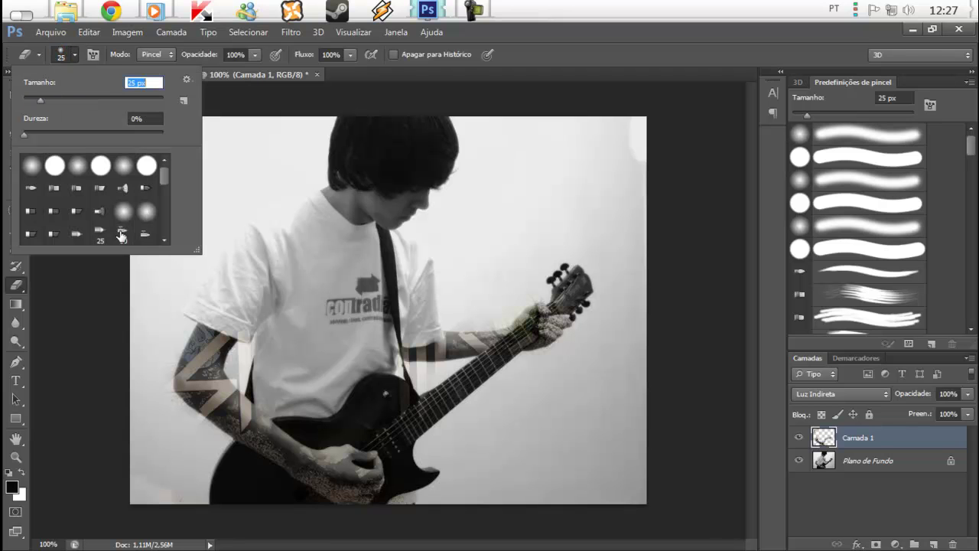
pyautogui.click(745, 180)
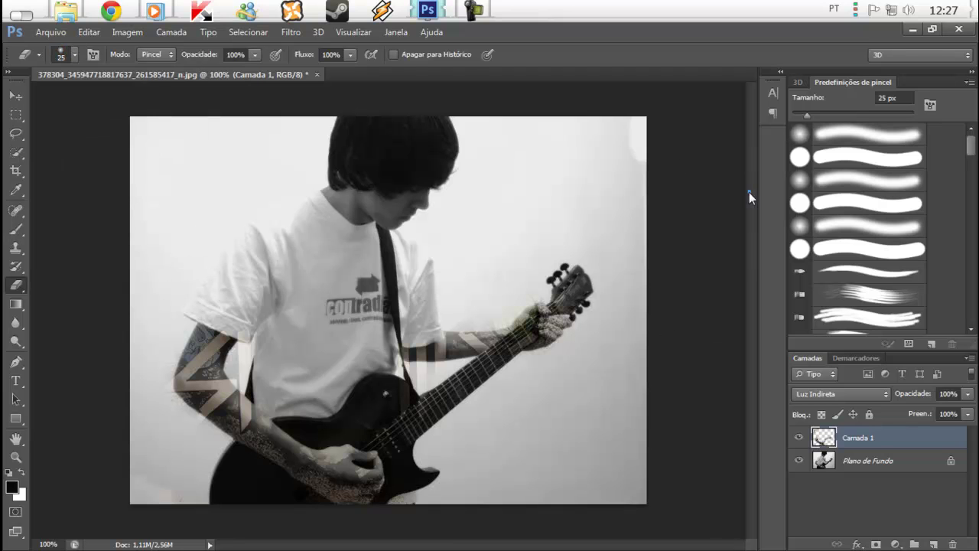
pyautogui.hotkey('ctrl', '+')
pyautogui.hotkey('ctrl', '+')
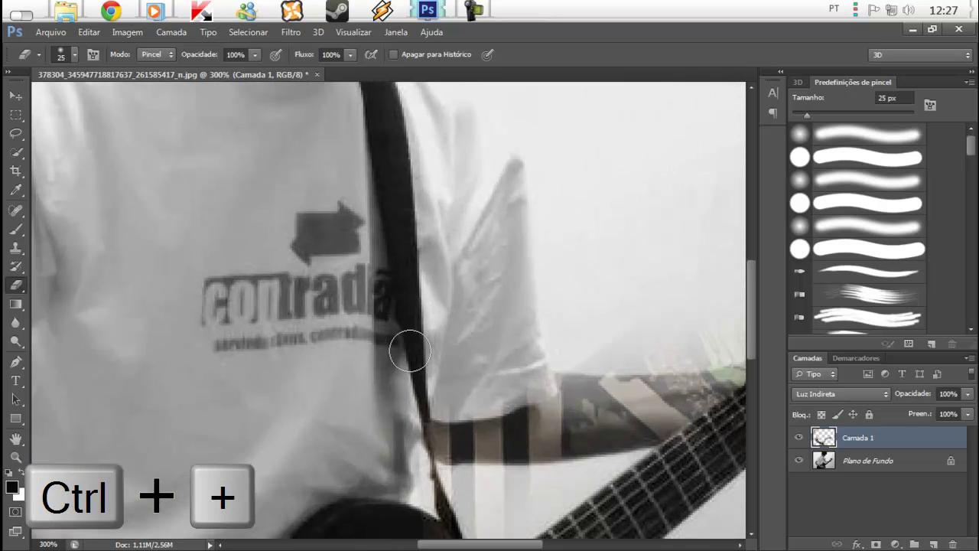
pyautogui.moveTo(756, 322)
pyautogui.mouseDown()
pyautogui.moveTo(756, 229)
pyautogui.moveTo(755, 362)
pyautogui.moveTo(757, 328)
pyautogui.mouseUp()
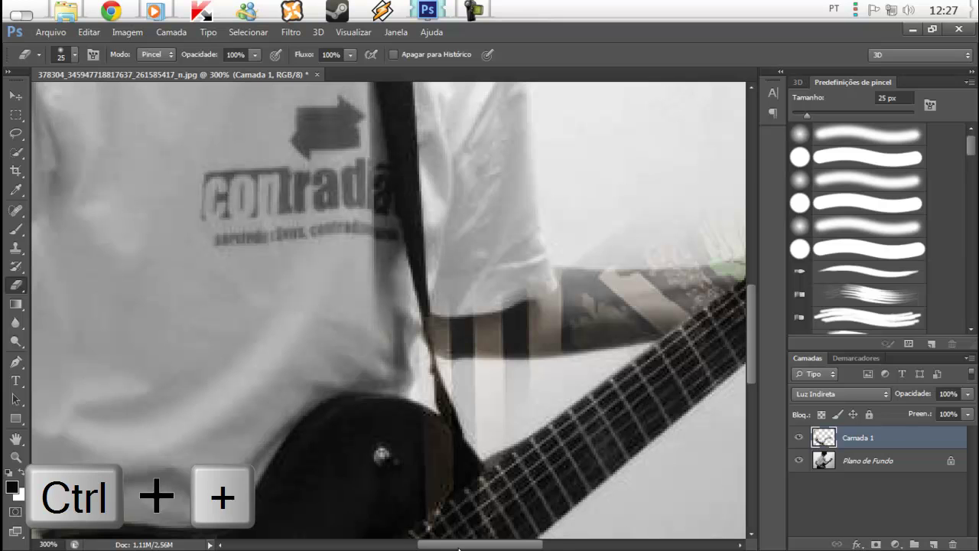
pyautogui.moveTo(459, 548); pyautogui.dragTo(482, 548)
pyautogui.click(651, 162)
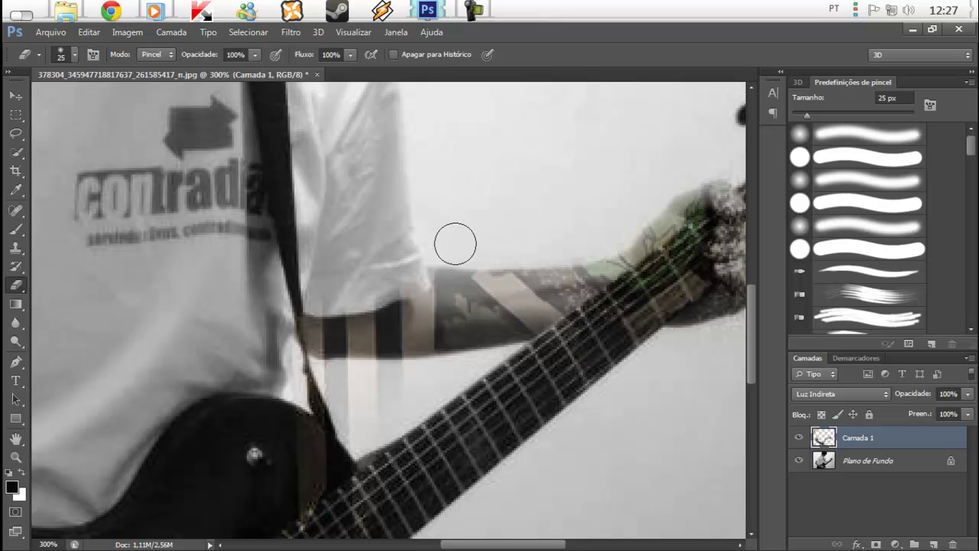
# Erase the faint stripes below the right arm and the overlay where the strap meets it.
pyautogui.moveTo(452, 371)
pyautogui.mouseDown()
pyautogui.moveTo(345, 407)
pyautogui.moveTo(345, 497)
pyautogui.mouseUp()
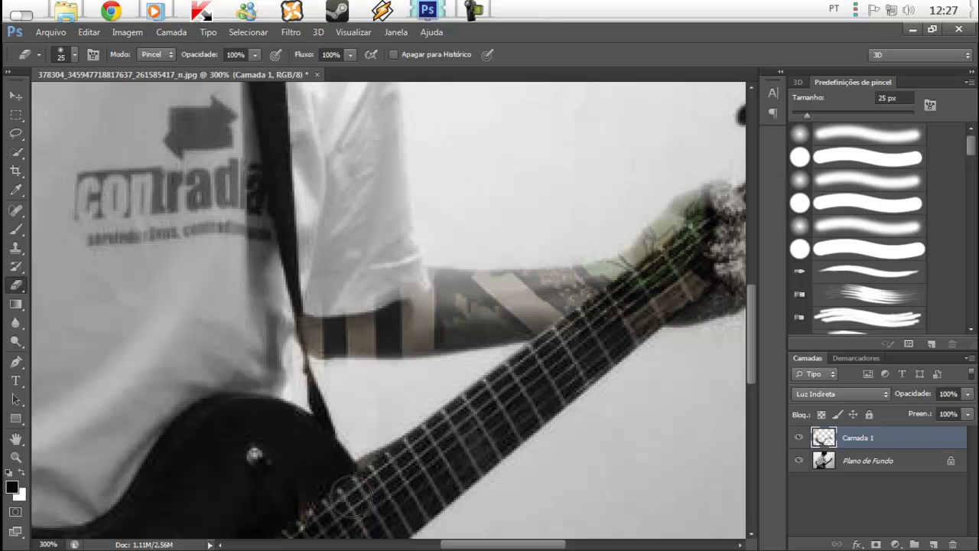
pyautogui.moveTo(355, 426); pyautogui.dragTo(271, 298)
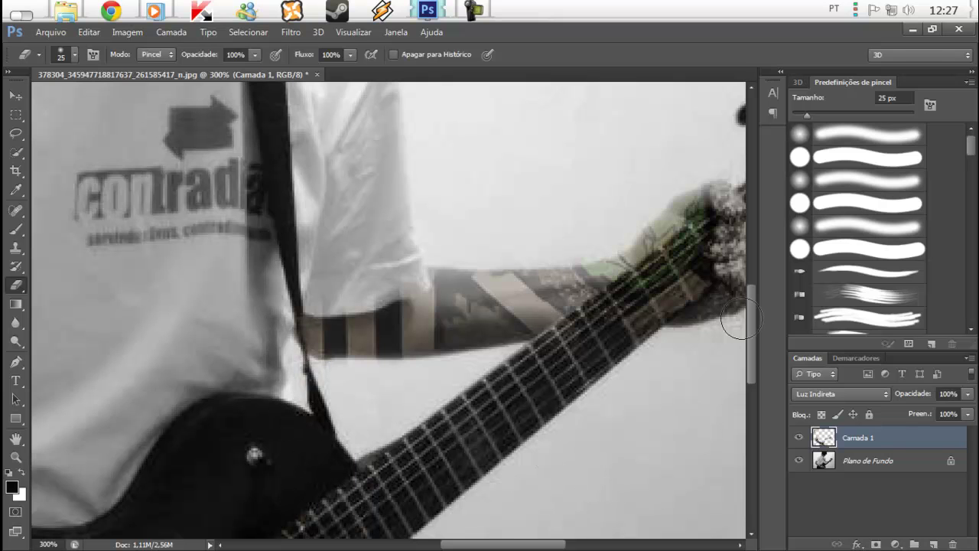
pyautogui.moveTo(750, 303); pyautogui.dragTo(751, 410)
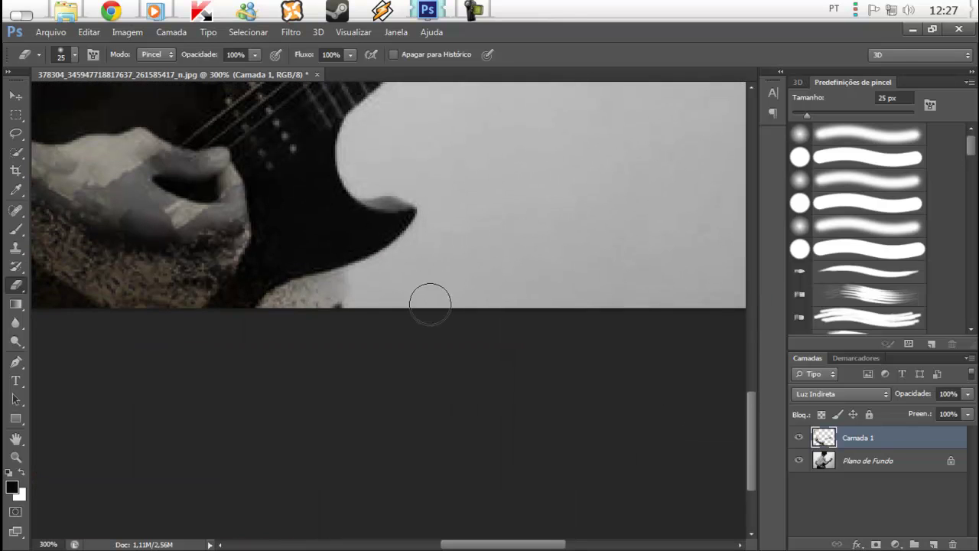
pyautogui.moveTo(508, 545); pyautogui.dragTo(391, 544)
pyautogui.moveTo(753, 402); pyautogui.dragTo(764, 355)
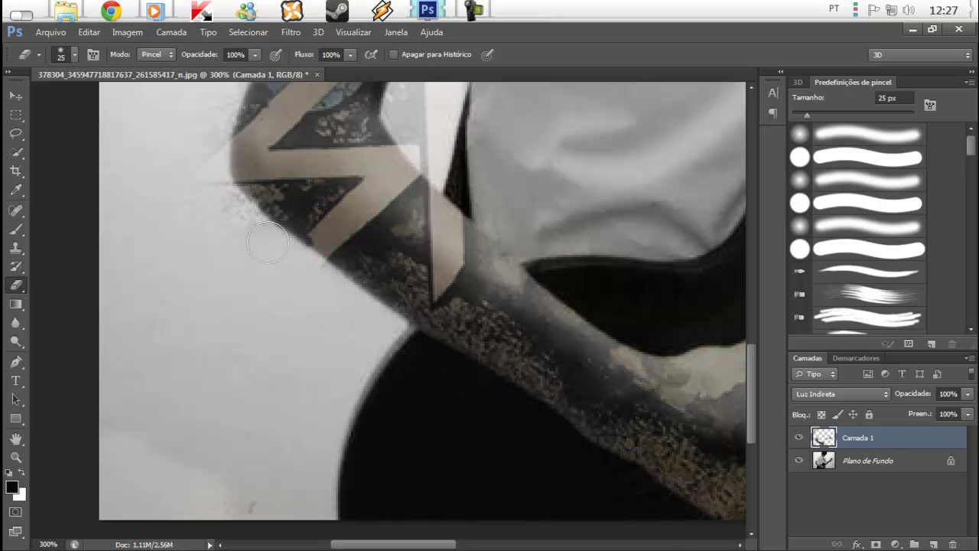
pyautogui.moveTo(754, 351); pyautogui.dragTo(755, 287)
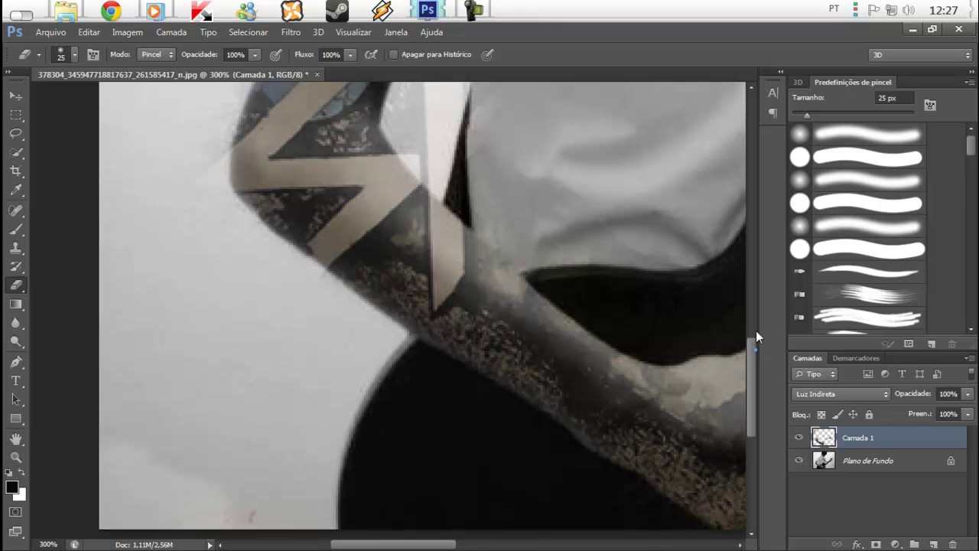
# Erase the white patch at the sleeve edge and the haze along the arm's left edge.
pyautogui.moveTo(503, 295)
pyautogui.mouseDown()
pyautogui.moveTo(448, 273)
pyautogui.moveTo(437, 316)
pyautogui.moveTo(452, 415)
pyautogui.moveTo(440, 441)
pyautogui.moveTo(430, 441)
pyautogui.moveTo(402, 375)
pyautogui.moveTo(421, 342)
pyautogui.moveTo(485, 464)
pyautogui.moveTo(517, 498)
pyautogui.moveTo(604, 527)
pyautogui.mouseUp()
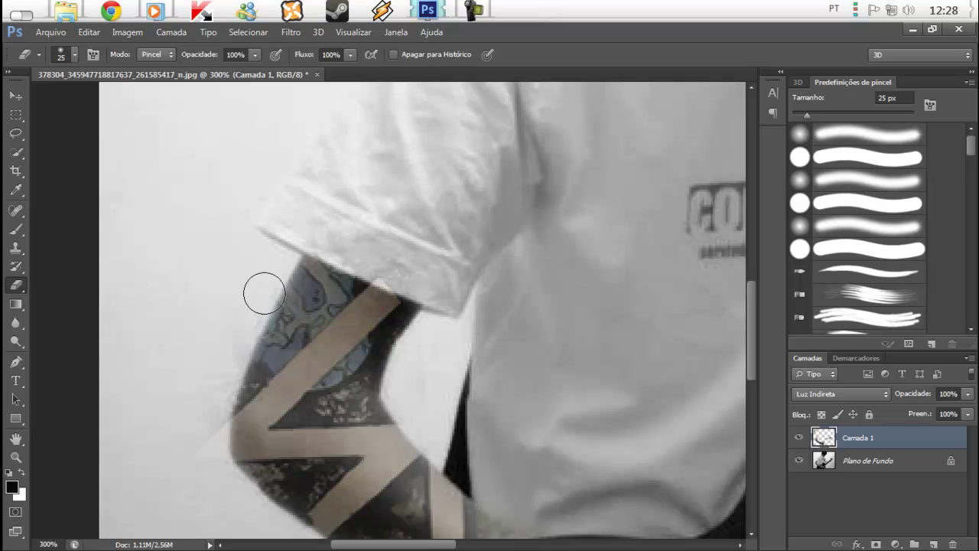
pyautogui.moveTo(254, 316)
pyautogui.mouseDown()
pyautogui.moveTo(221, 402)
pyautogui.moveTo(217, 462)
pyautogui.mouseUp()
pyautogui.moveTo(224, 400); pyautogui.dragTo(274, 268)
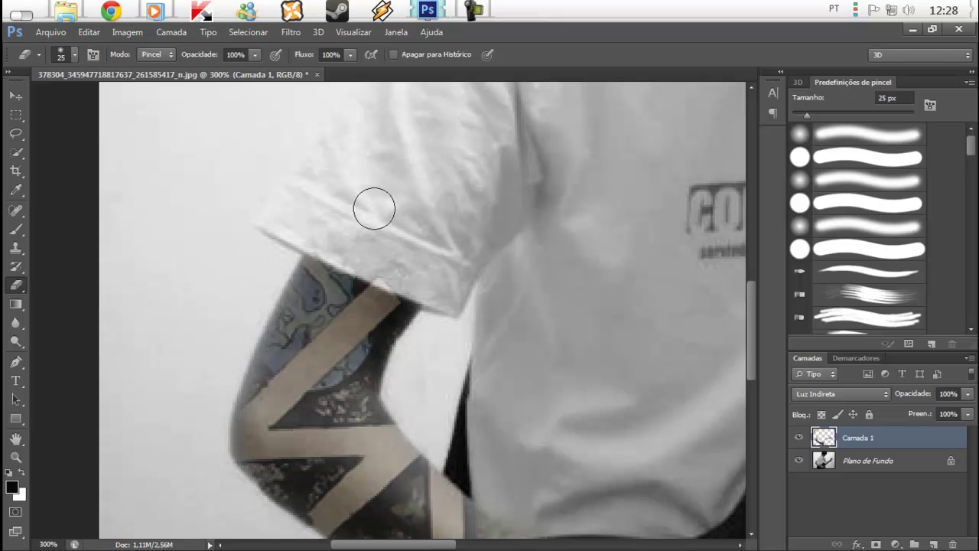
pyautogui.hotkey('ctrl', '-')
pyautogui.hotkey('ctrl', '-')
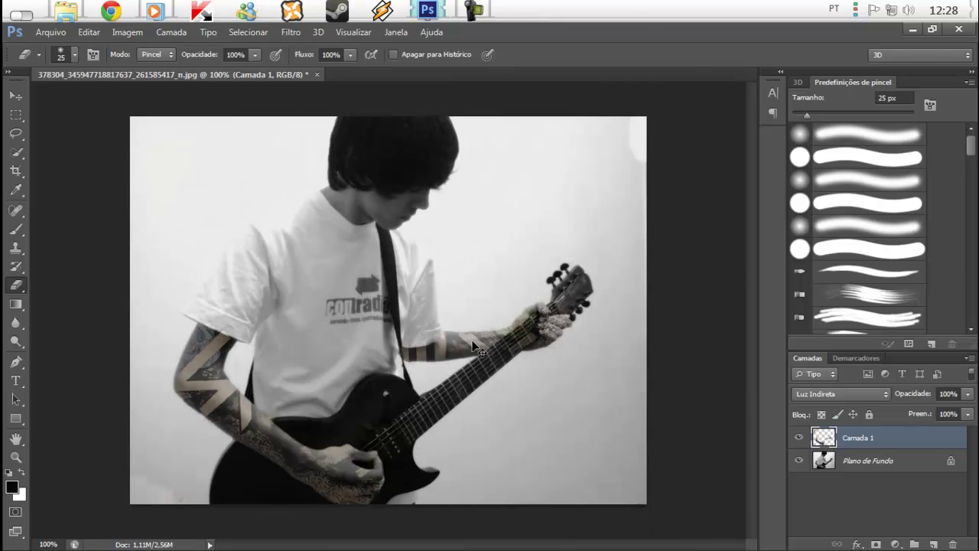
# At 300% zoom with a 12 px eraser, erase the overlay from the fretting hand toward the headstock.
pyautogui.hotkey('ctrl', '+')
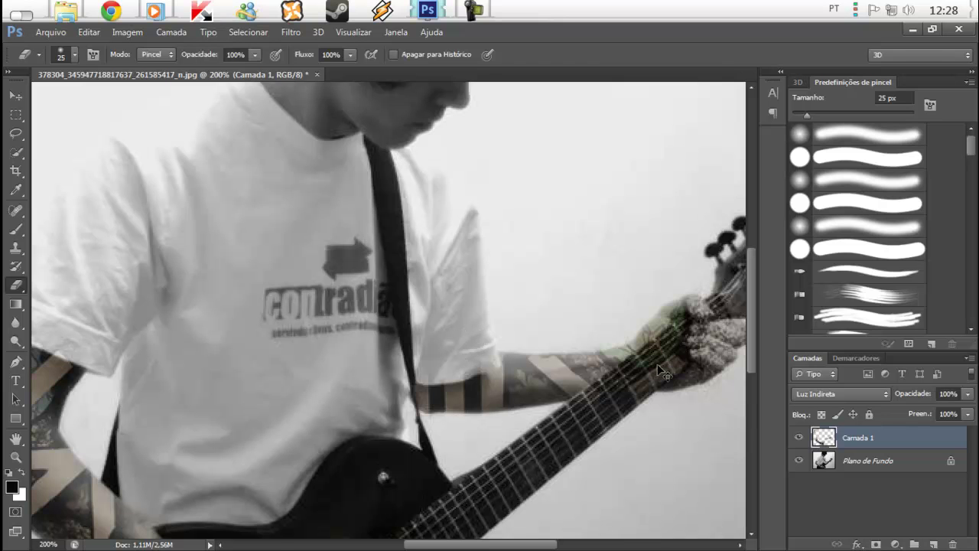
pyautogui.hotkey('ctrl', '+')
pyautogui.moveTo(483, 546); pyautogui.dragTo(549, 546)
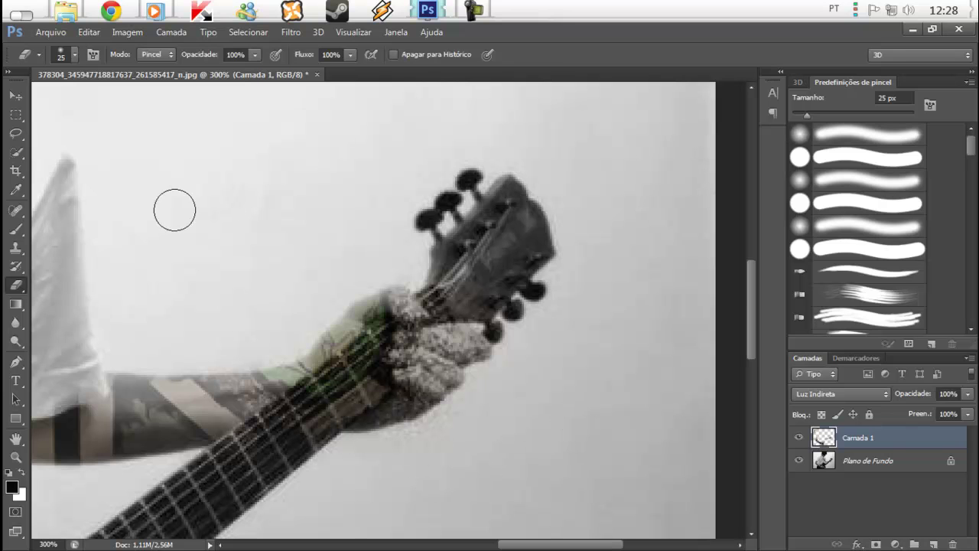
pyautogui.click(62, 55)
pyautogui.moveTo(37, 97); pyautogui.dragTo(32, 97)
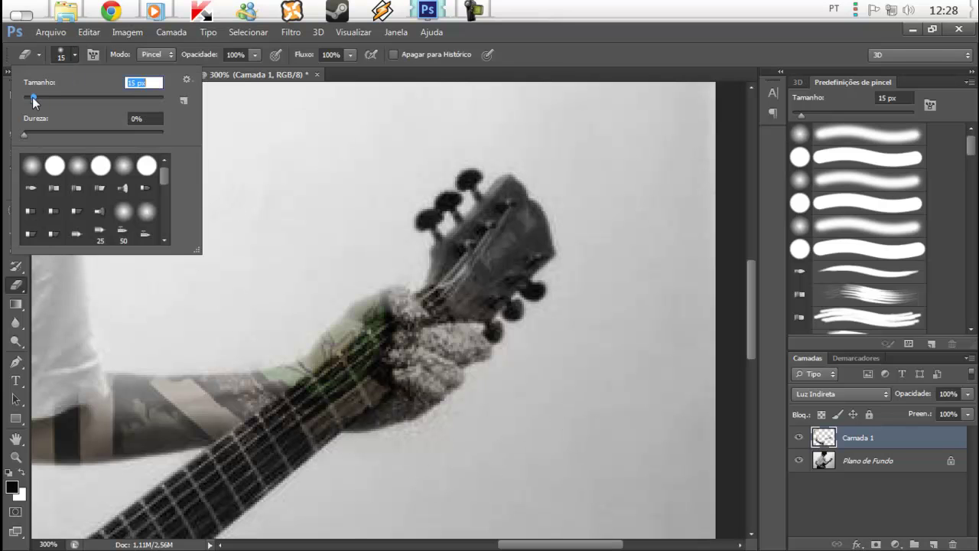
pyautogui.click(341, 386)
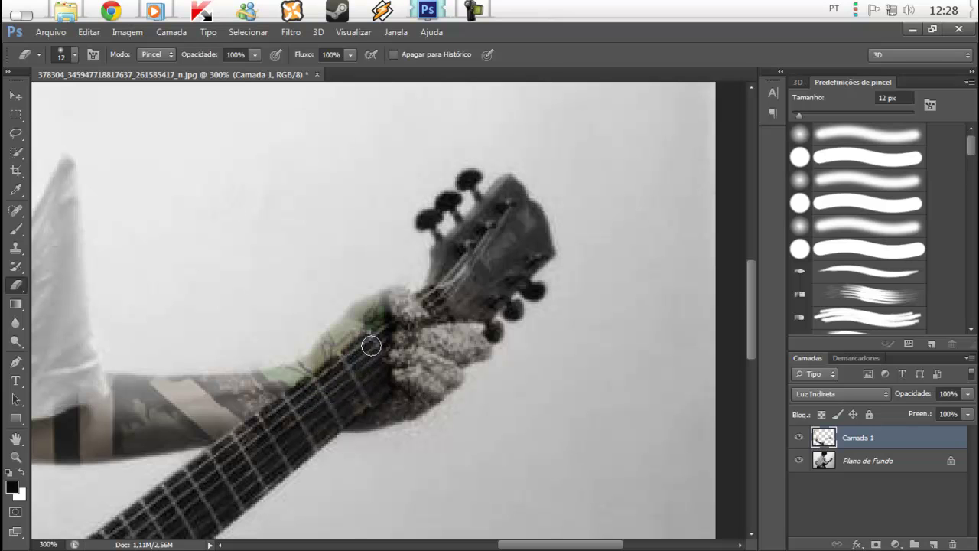
pyautogui.moveTo(393, 327); pyautogui.dragTo(449, 303)
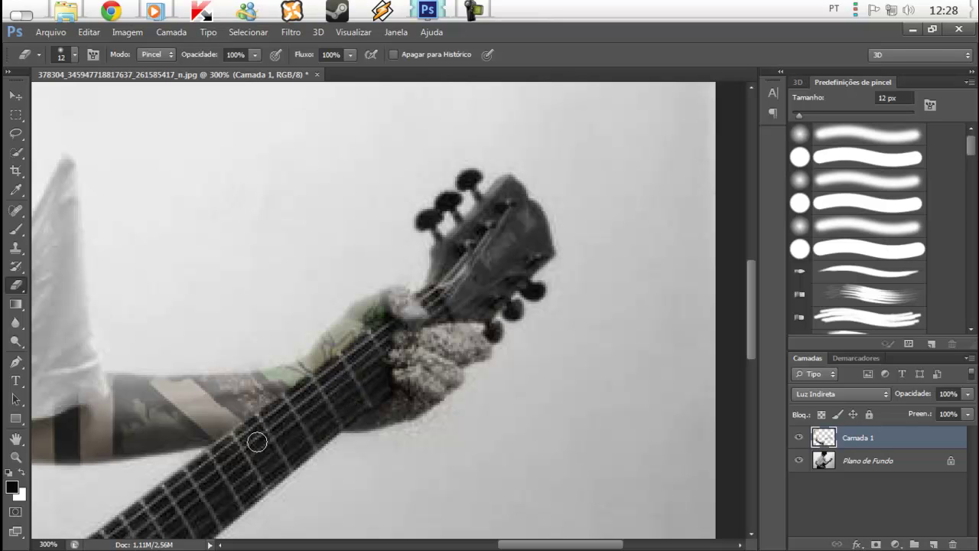
# Zoom back out and set the artwork layer's blend mode to Luminosidade.
pyautogui.hotkey('ctrl', '1')
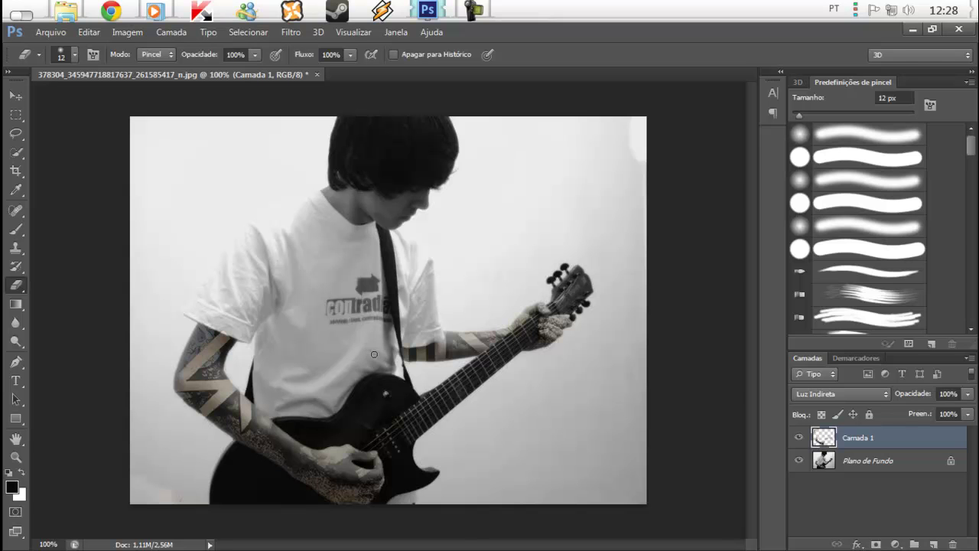
pyautogui.click(813, 392)
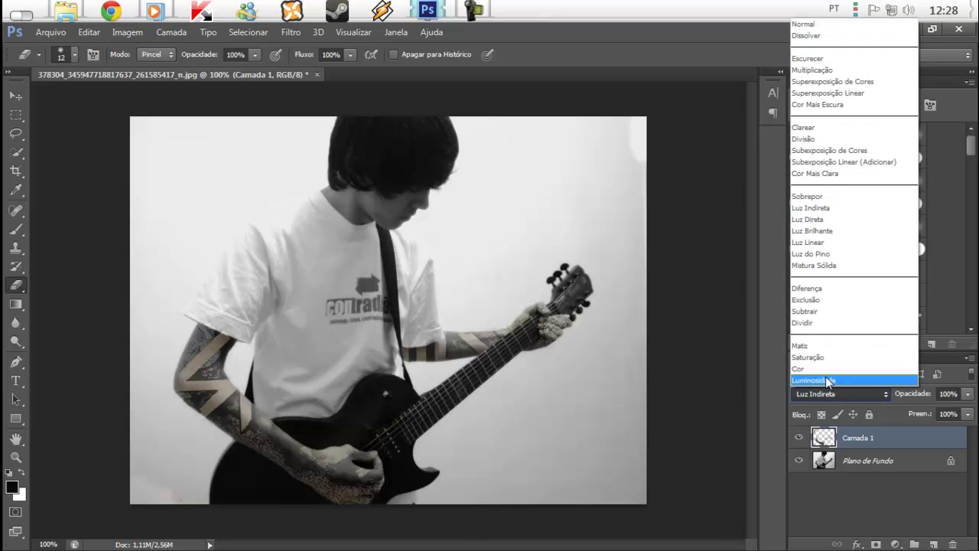
pyautogui.click(825, 378)
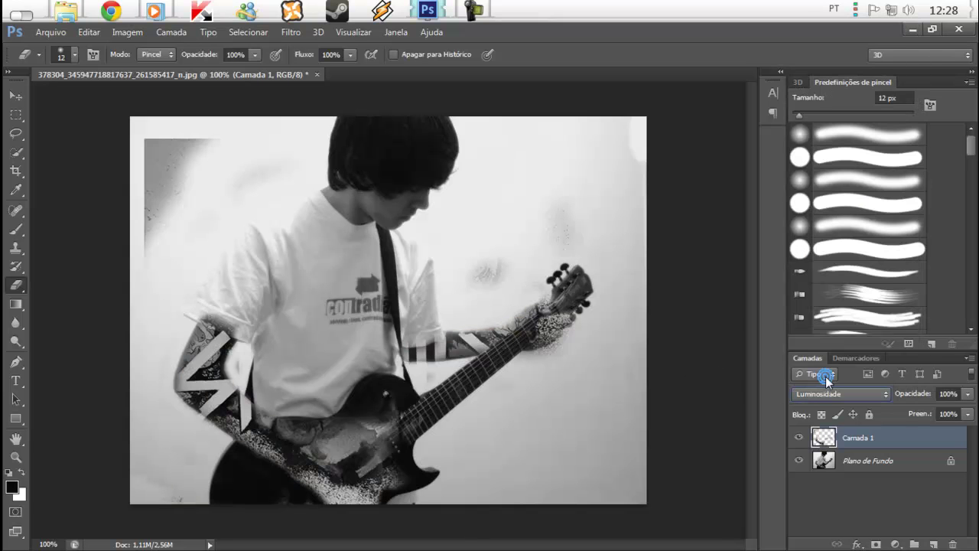
# With a 77 px eraser, remove the grey smudges near the headstock and at the left photo edge.
pyautogui.click(60, 52)
pyautogui.click(76, 100)
pyautogui.click(233, 129)
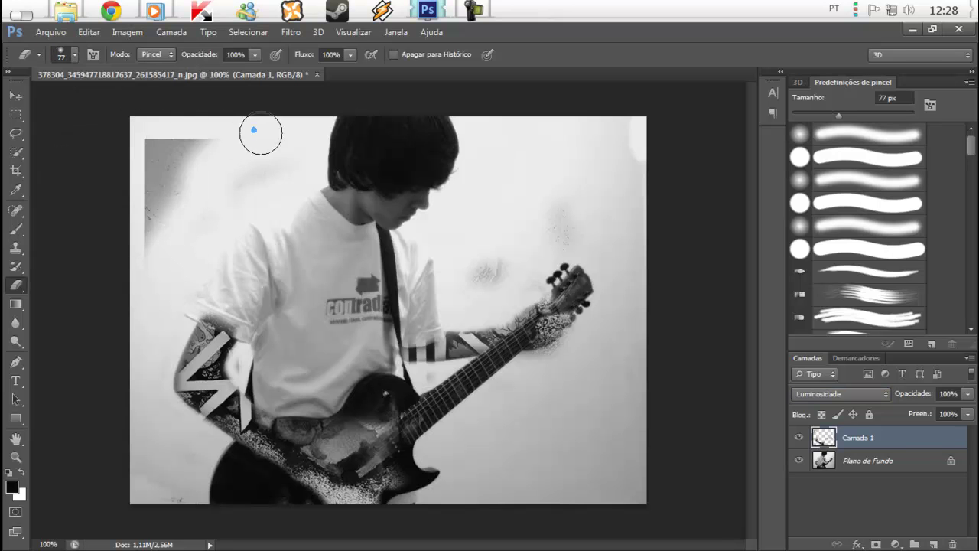
pyautogui.moveTo(550, 221); pyautogui.dragTo(477, 276)
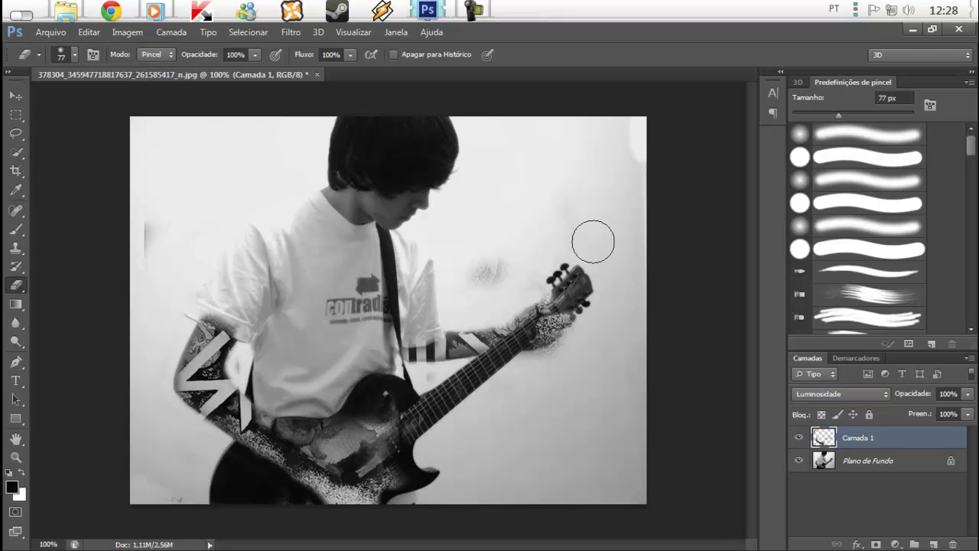
pyautogui.moveTo(149, 263); pyautogui.dragTo(176, 245)
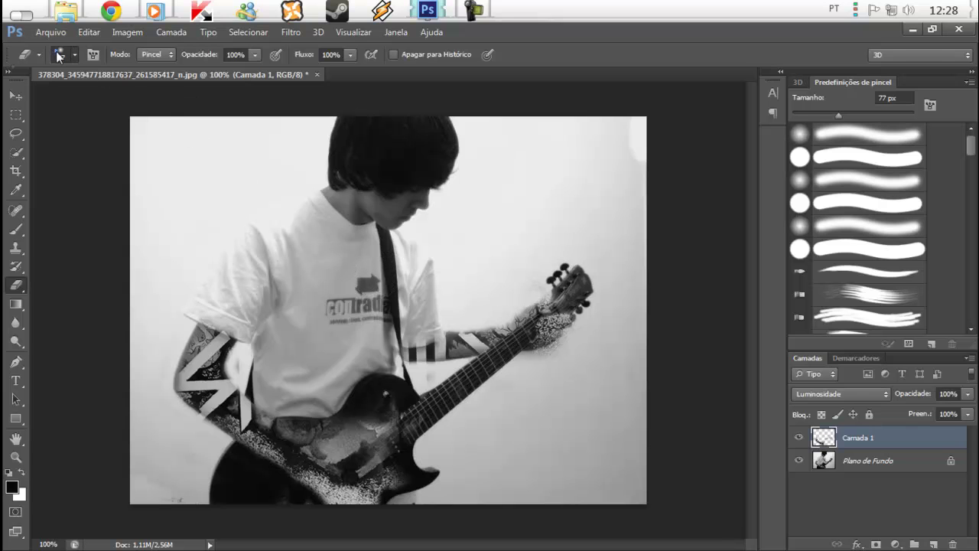
# At 300% zoom with a 17 px eraser, clean the smudge beside the forearm and the guitar body overlay.
pyautogui.click(59, 56)
pyautogui.click(36, 99)
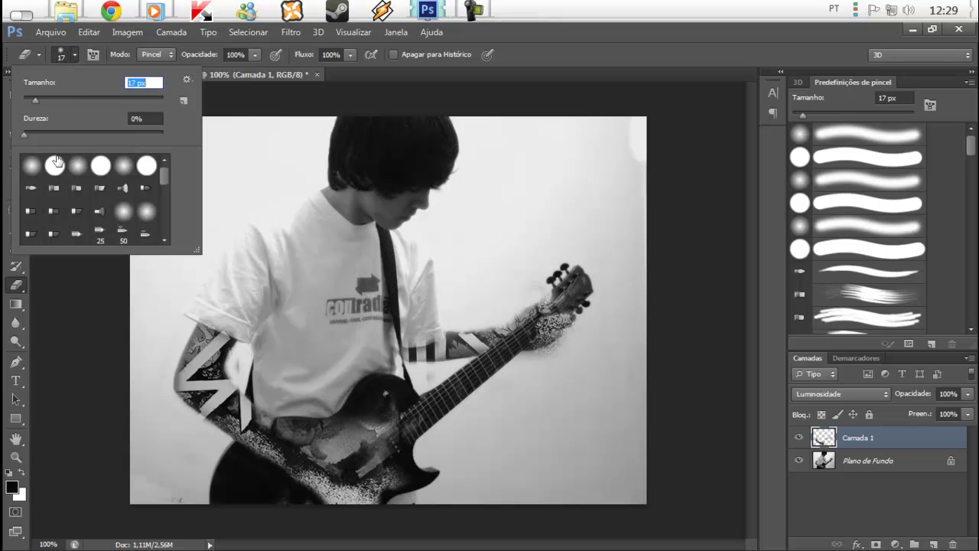
pyautogui.click(719, 269)
pyautogui.hotkey('ctrl', '+')
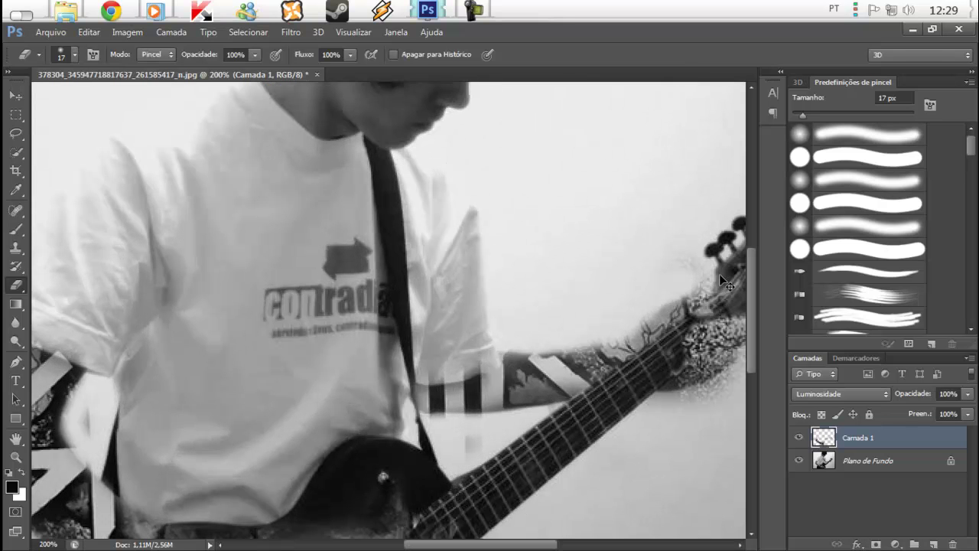
pyautogui.hotkey('ctrl', '+')
pyautogui.moveTo(750, 288); pyautogui.dragTo(748, 332)
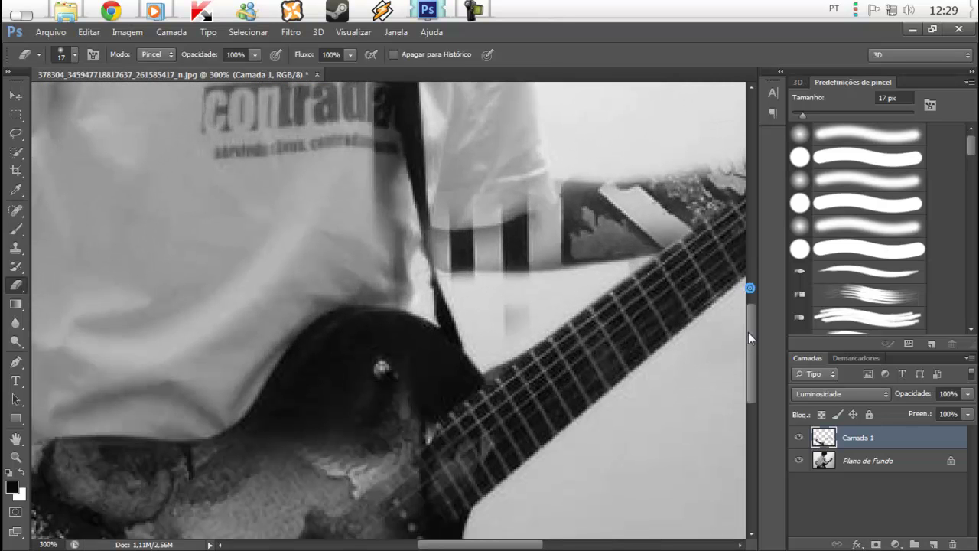
pyautogui.moveTo(542, 301); pyautogui.dragTo(502, 304)
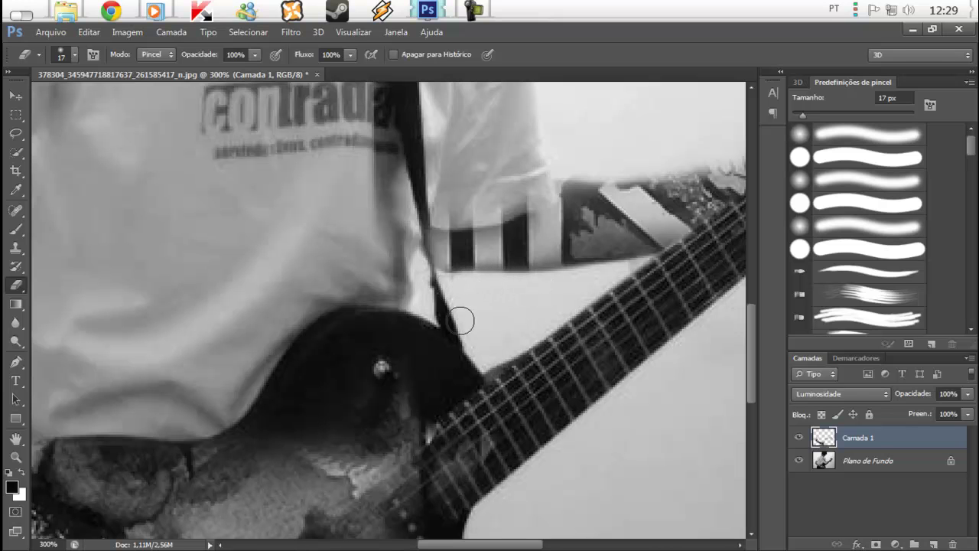
pyautogui.moveTo(753, 348); pyautogui.dragTo(757, 372)
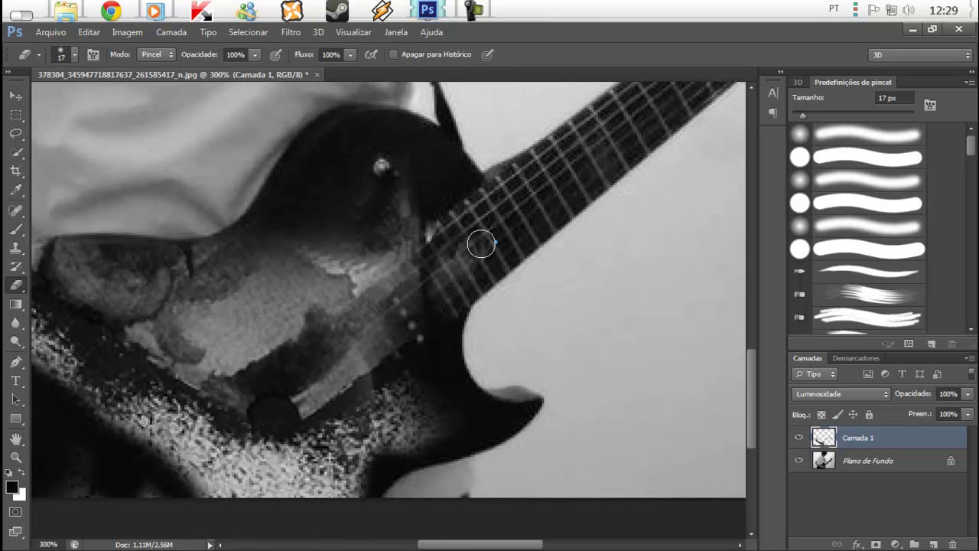
pyautogui.moveTo(422, 209)
pyautogui.mouseDown()
pyautogui.moveTo(315, 265)
pyautogui.moveTo(376, 259)
pyautogui.mouseUp()
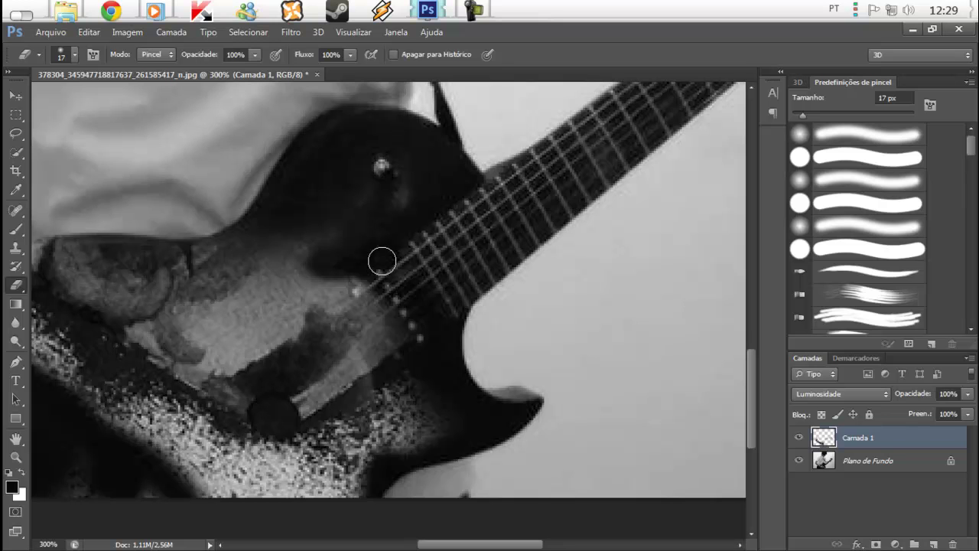
# Erase the speckled texture below the forearm and the blurred patches along the sleeve edge.
pyautogui.moveTo(750, 367); pyautogui.dragTo(758, 324)
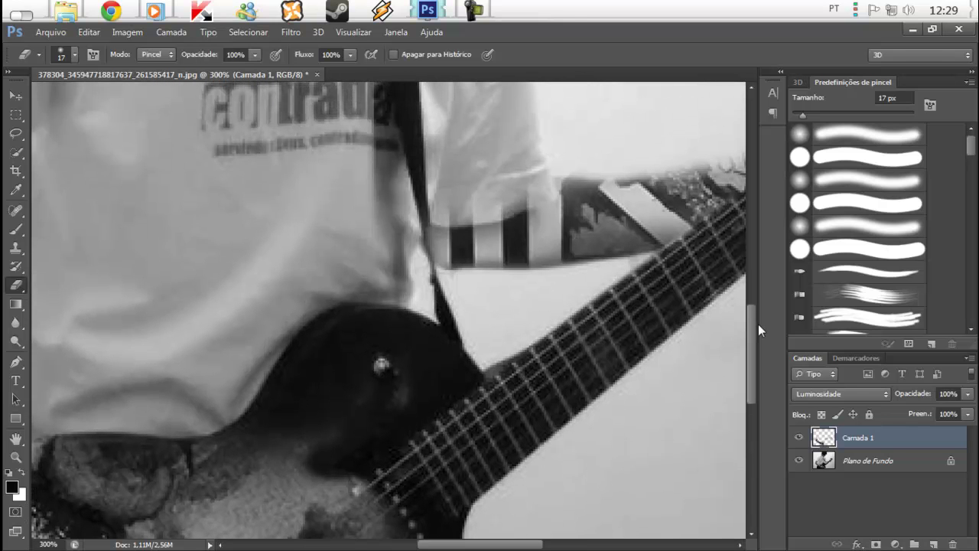
pyautogui.moveTo(505, 544); pyautogui.dragTo(556, 545)
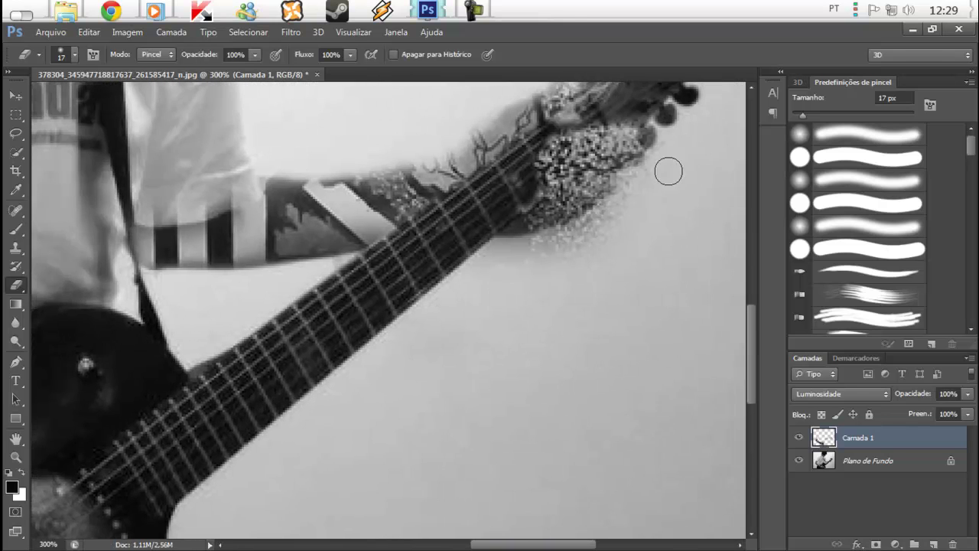
pyautogui.moveTo(614, 212)
pyautogui.mouseDown()
pyautogui.moveTo(507, 251)
pyautogui.moveTo(559, 263)
pyautogui.moveTo(497, 258)
pyautogui.mouseUp()
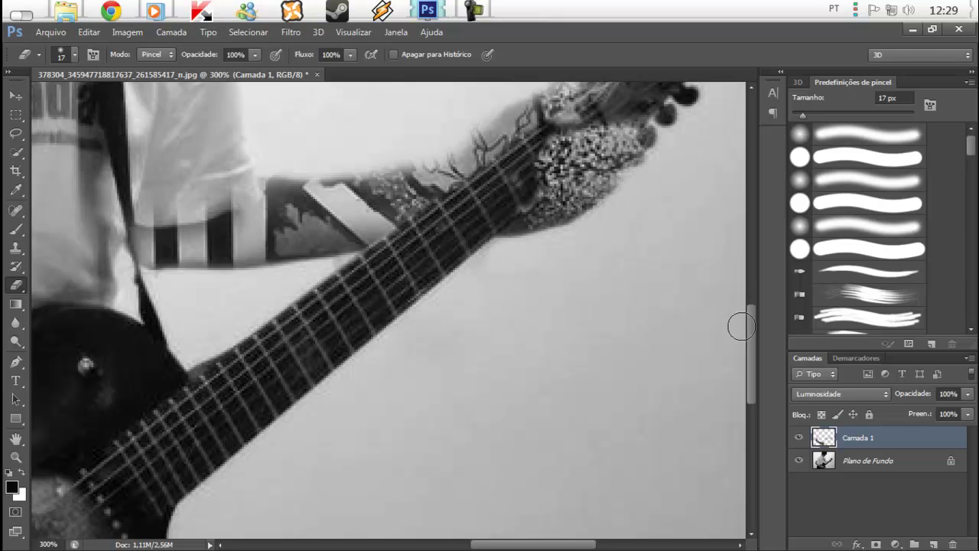
pyautogui.moveTo(572, 546); pyautogui.dragTo(410, 545)
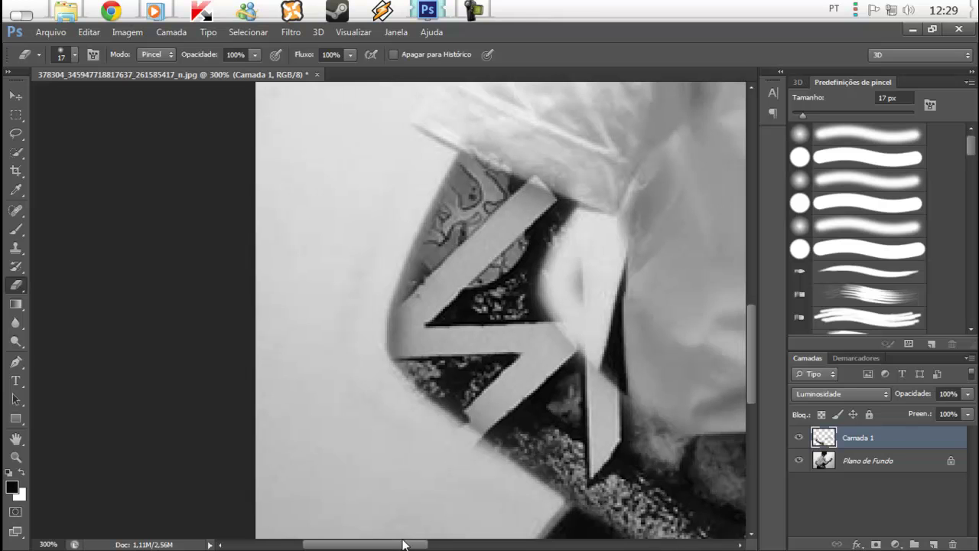
pyautogui.moveTo(535, 306)
pyautogui.mouseDown()
pyautogui.moveTo(543, 275)
pyautogui.moveTo(545, 324)
pyautogui.moveTo(524, 297)
pyautogui.moveTo(530, 247)
pyautogui.moveTo(535, 332)
pyautogui.moveTo(645, 412)
pyautogui.mouseUp()
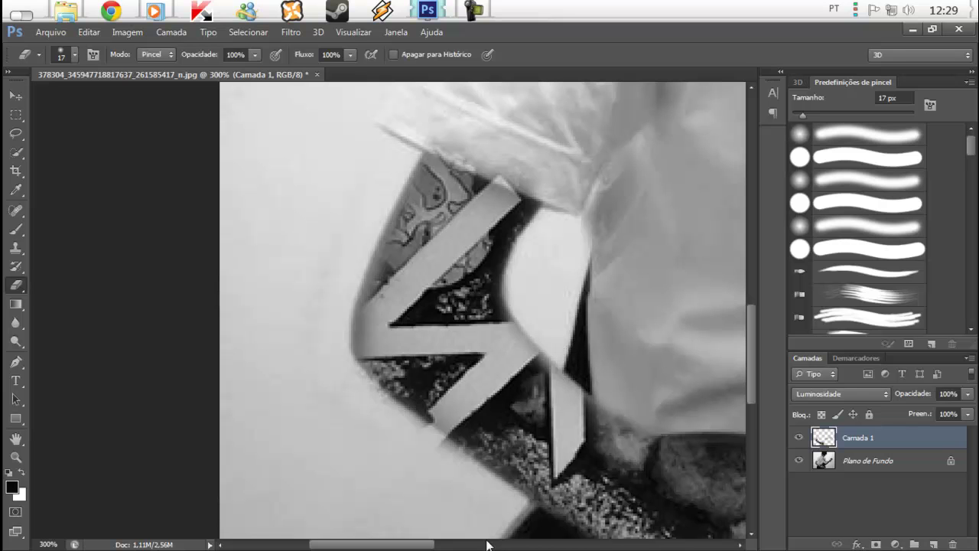
pyautogui.moveTo(451, 471)
pyautogui.mouseDown()
pyautogui.moveTo(371, 396)
pyautogui.moveTo(351, 318)
pyautogui.mouseUp()
pyautogui.hotkey('ctrl', '1')
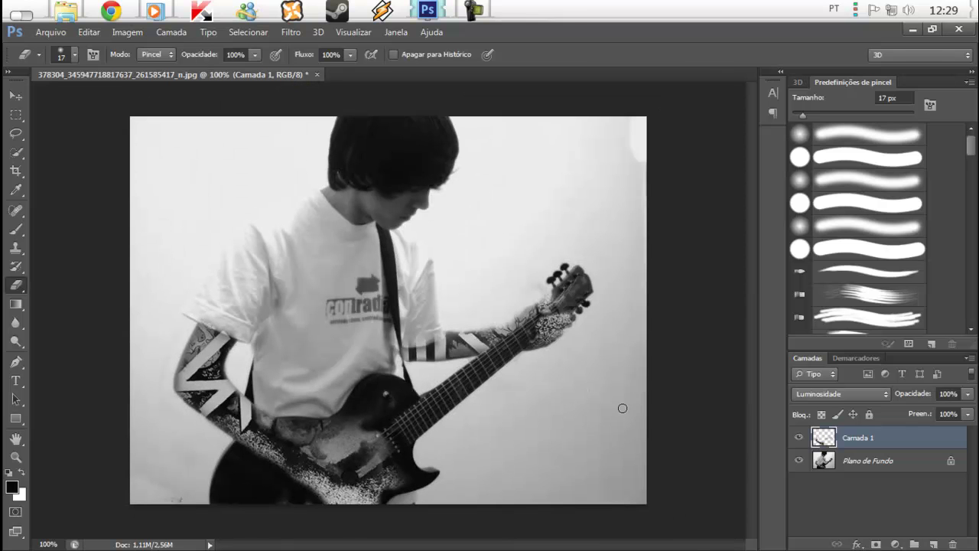
# Preview Luz Direta, Subtrair and neighbouring blend modes on the tattoo layer.
pyautogui.click(819, 395)
pyautogui.click(820, 219)
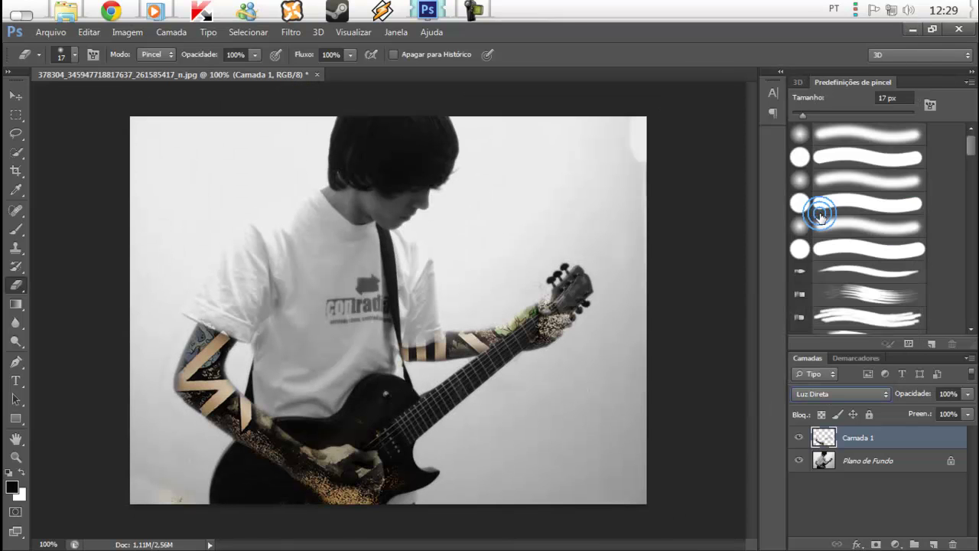
pyautogui.press('Down')
pyautogui.press('Down')
pyautogui.press('Down')
pyautogui.press('Down')
pyautogui.press('Down')
pyautogui.press('Down')
pyautogui.press('Down')
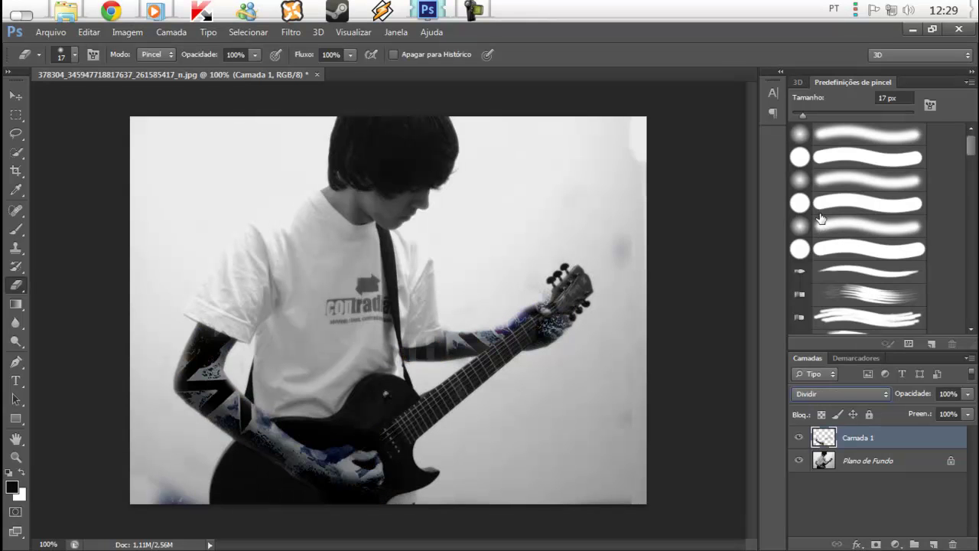
pyautogui.press('Down')
pyautogui.press('Up')
pyautogui.press('Up')
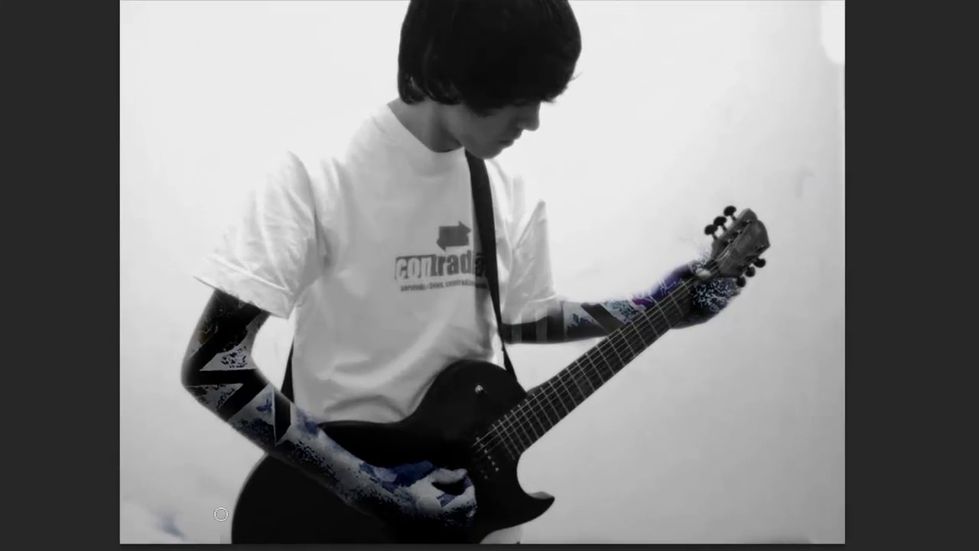
# Erase the stray bluish smudge and the artwork along the arm's upper edge, then settle on Luz Indireta.
pyautogui.moveTo(220, 514); pyautogui.dragTo(165, 521)
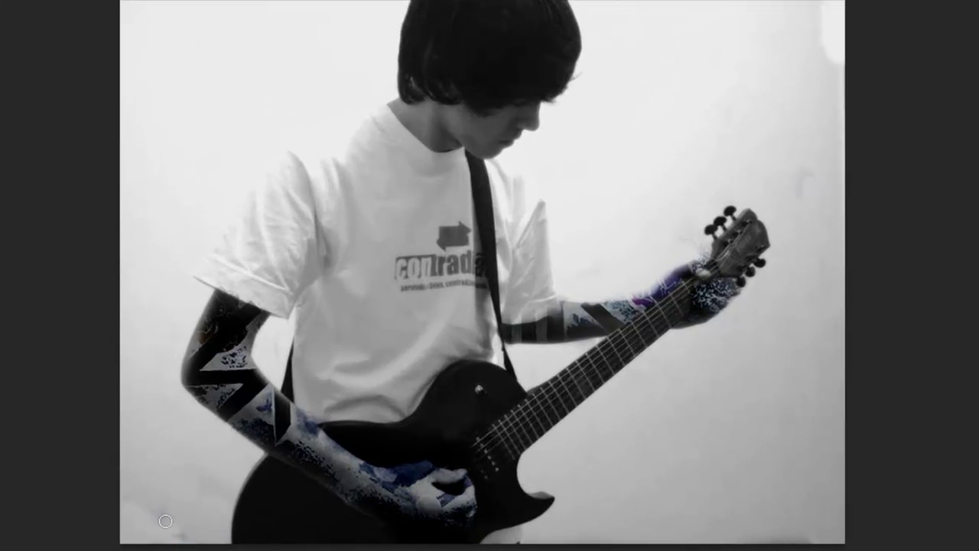
pyautogui.moveTo(280, 290); pyautogui.dragTo(239, 292)
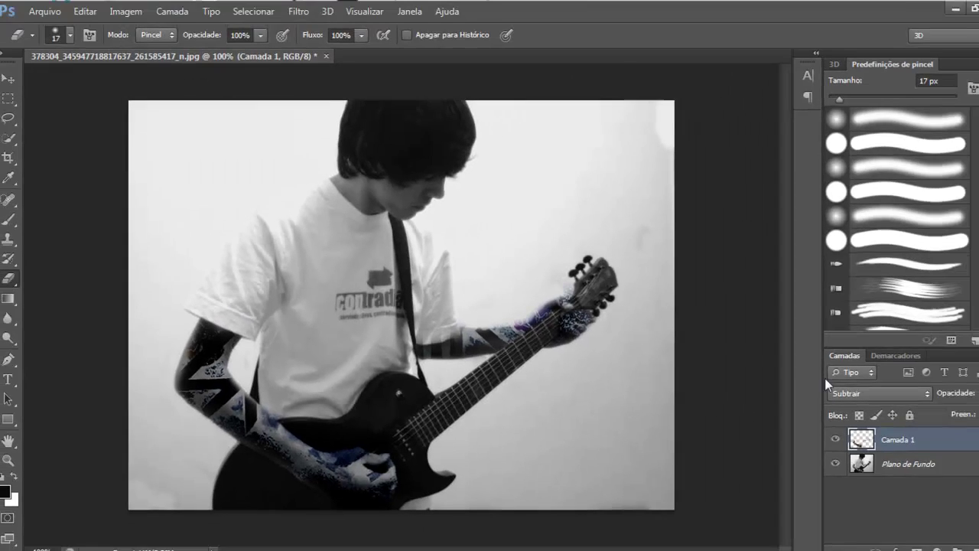
pyautogui.click(819, 394)
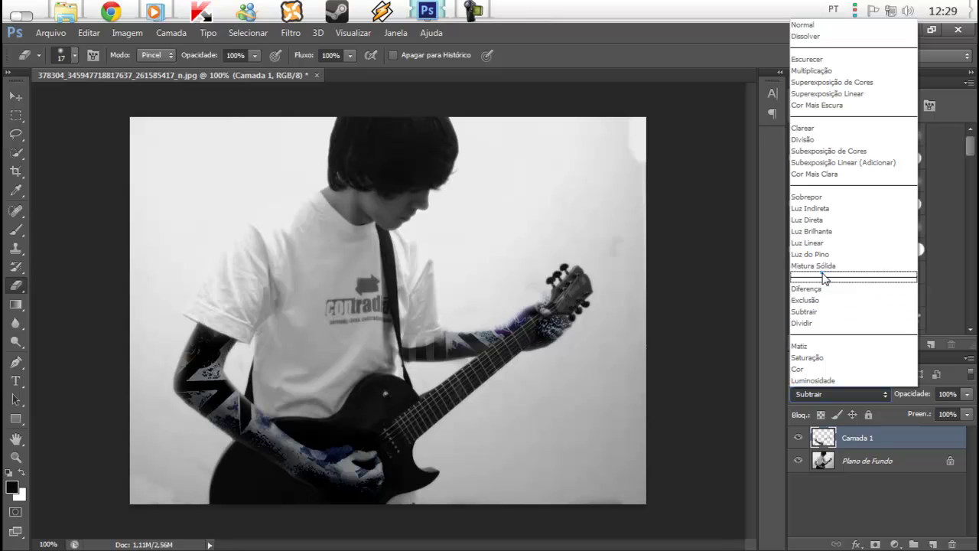
pyautogui.click(832, 288)
pyautogui.press('Up')
pyautogui.press('Up')
pyautogui.press('Up')
pyautogui.press('Up')
pyautogui.press('Up')
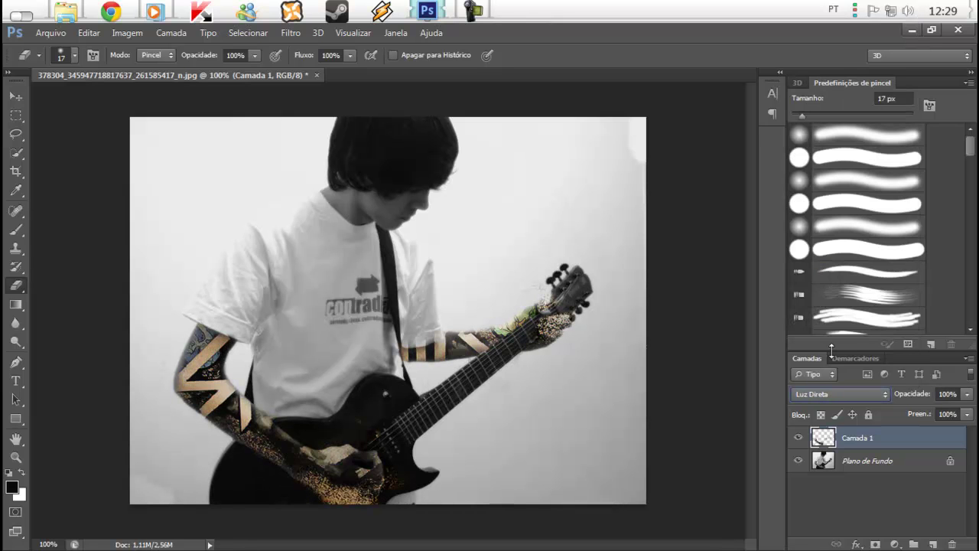
pyautogui.press('Up')
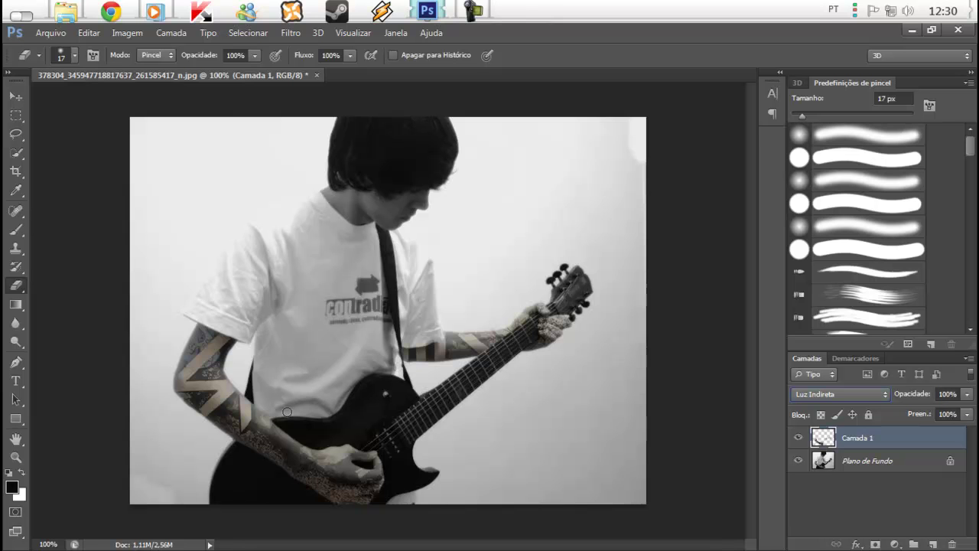
pyautogui.scroll(2, 287, 411)
pyautogui.scroll(1, 286, 410)
pyautogui.scroll(-3, 286, 410)
pyautogui.scroll(-1, 286, 410)
pyautogui.scroll(2, 286, 410)
# Apply a Brilho/Contraste adjustment to the Plano de Fundo layer, raising contrast slightly.
pyautogui.click(861, 461)
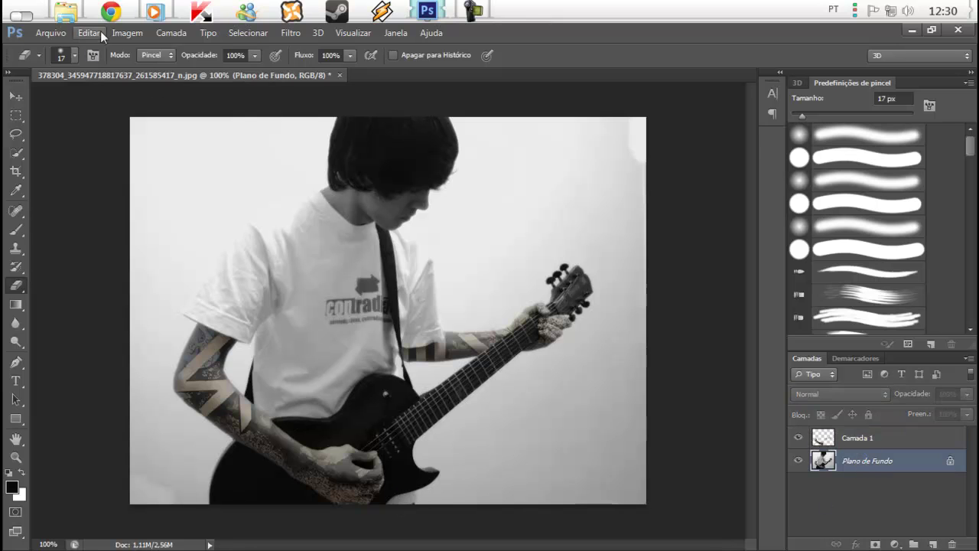
pyautogui.click(127, 32)
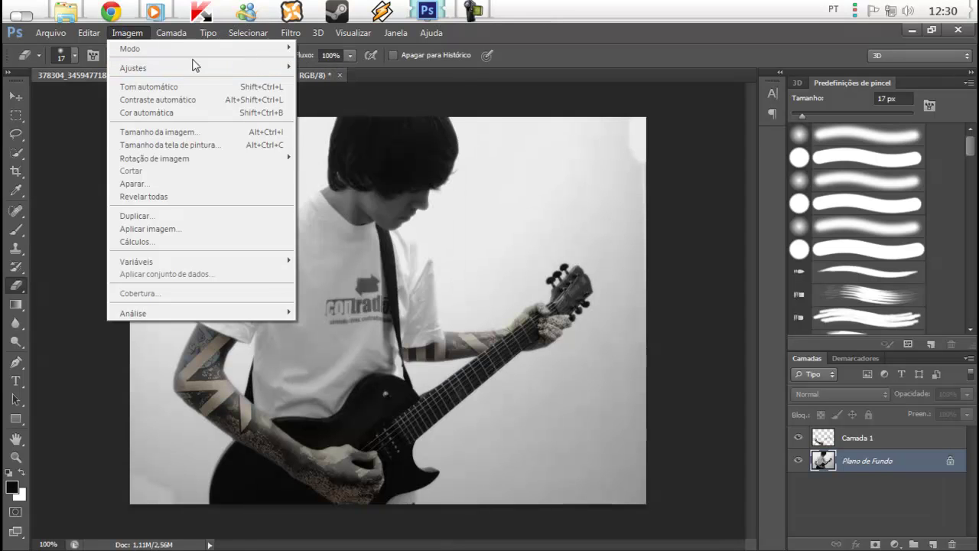
pyautogui.moveTo(200, 68)
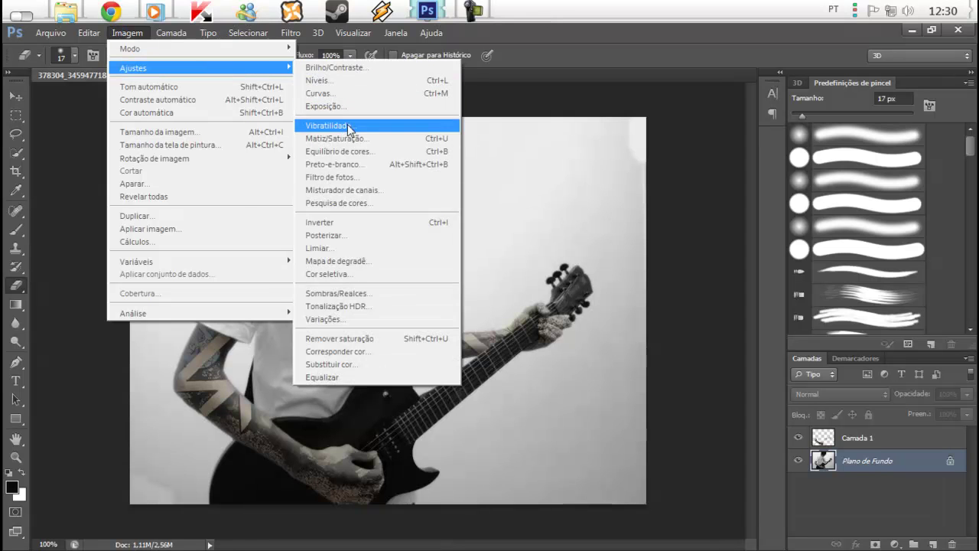
pyautogui.click(344, 68)
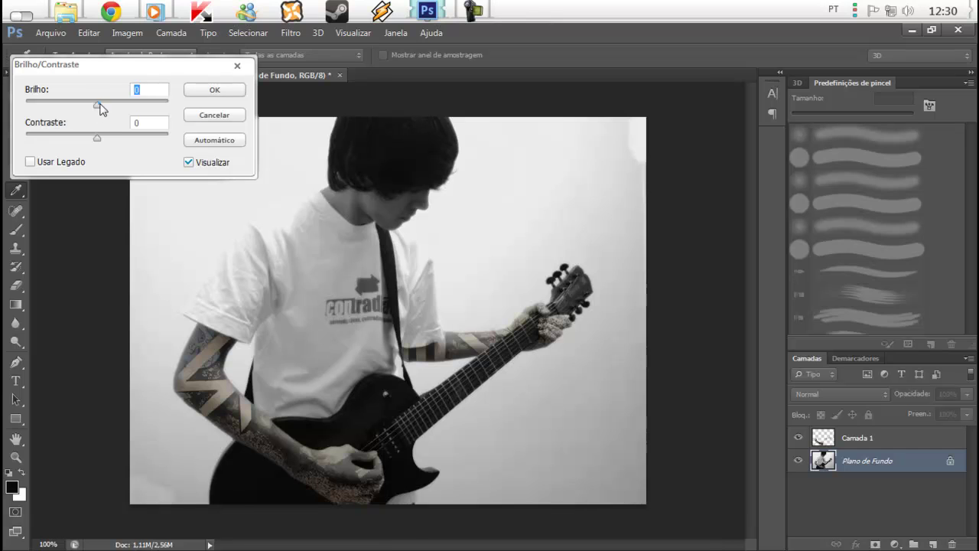
pyautogui.moveTo(98, 105); pyautogui.dragTo(107, 105)
pyautogui.moveTo(97, 143)
pyautogui.mouseDown()
pyautogui.moveTo(128, 143)
pyautogui.moveTo(103, 139)
pyautogui.mouseUp()
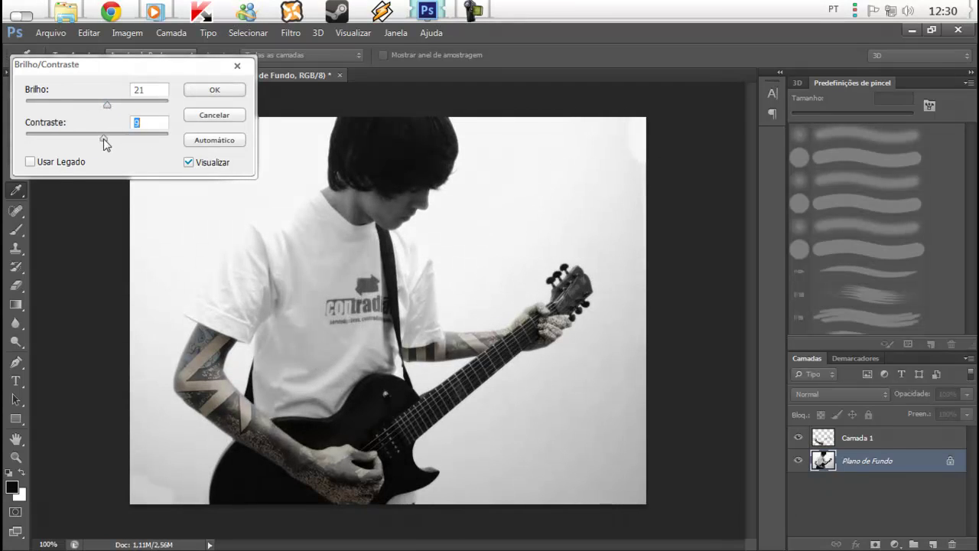
pyautogui.moveTo(106, 101); pyautogui.dragTo(92, 104)
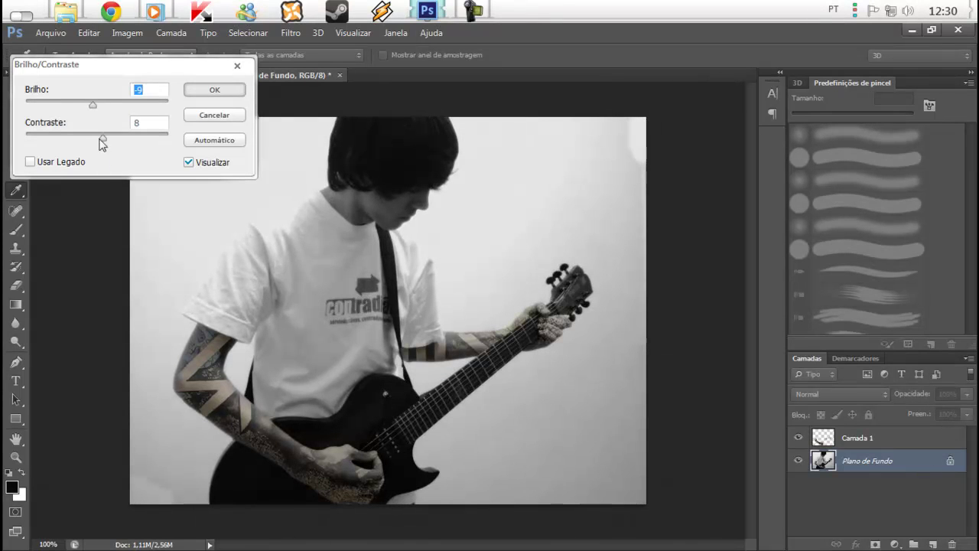
pyautogui.click(210, 90)
# Apply a Níveis adjustment with a tweaked shadow input level.
pyautogui.click(124, 33)
pyautogui.click(328, 81)
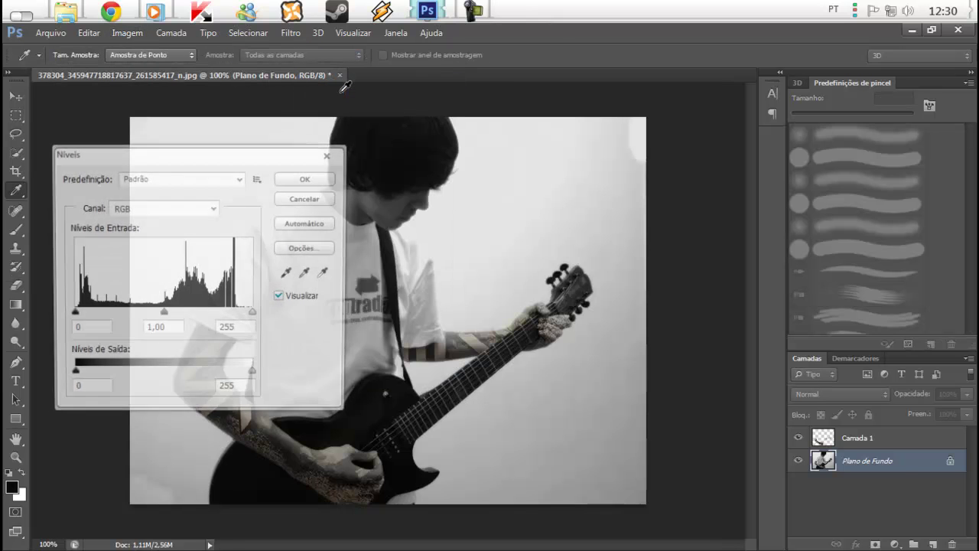
pyautogui.click(72, 313)
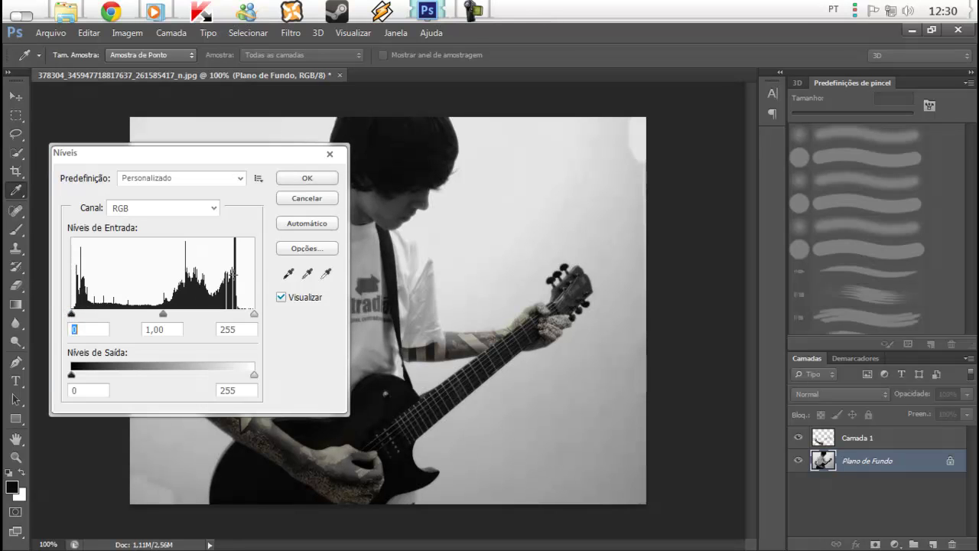
pyautogui.click(307, 198)
pyautogui.click(135, 34)
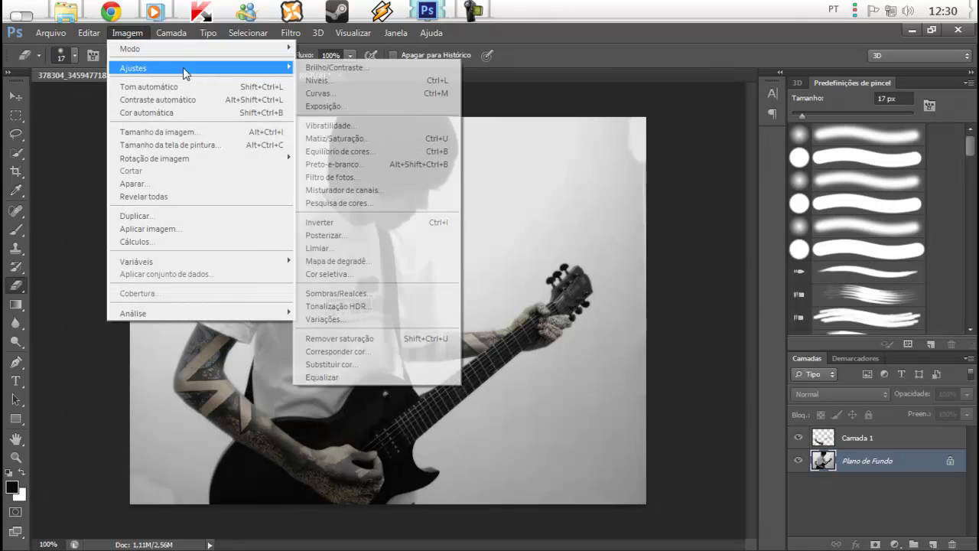
# Apply a Curvas adjustment that lifts the midtones, anchors the shadows and slightly lowers the highlights.
pyautogui.click(318, 92)
pyautogui.moveTo(708, 245)
pyautogui.mouseDown()
pyautogui.moveTo(703, 229)
pyautogui.moveTo(719, 212)
pyautogui.mouseUp()
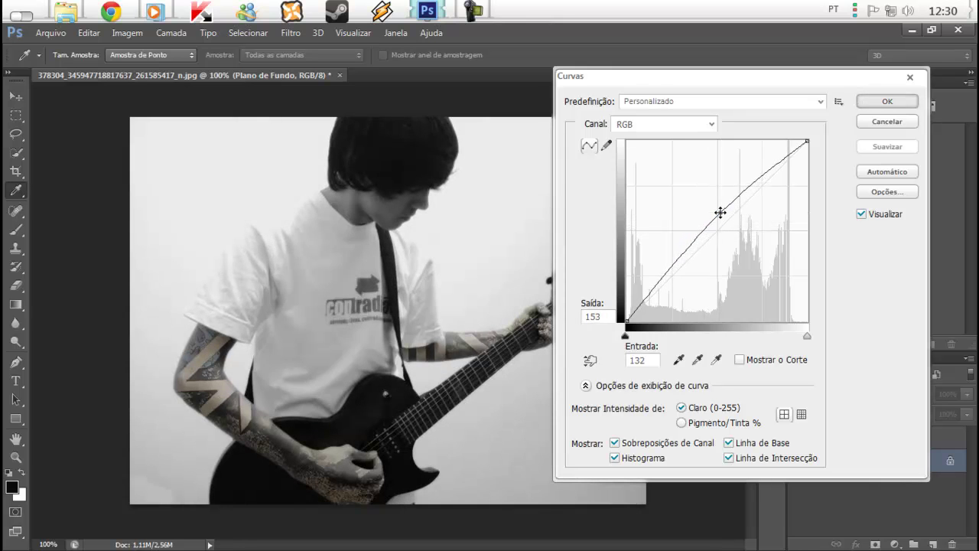
pyautogui.moveTo(720, 211); pyautogui.dragTo(721, 206)
pyautogui.moveTo(655, 274); pyautogui.dragTo(668, 276)
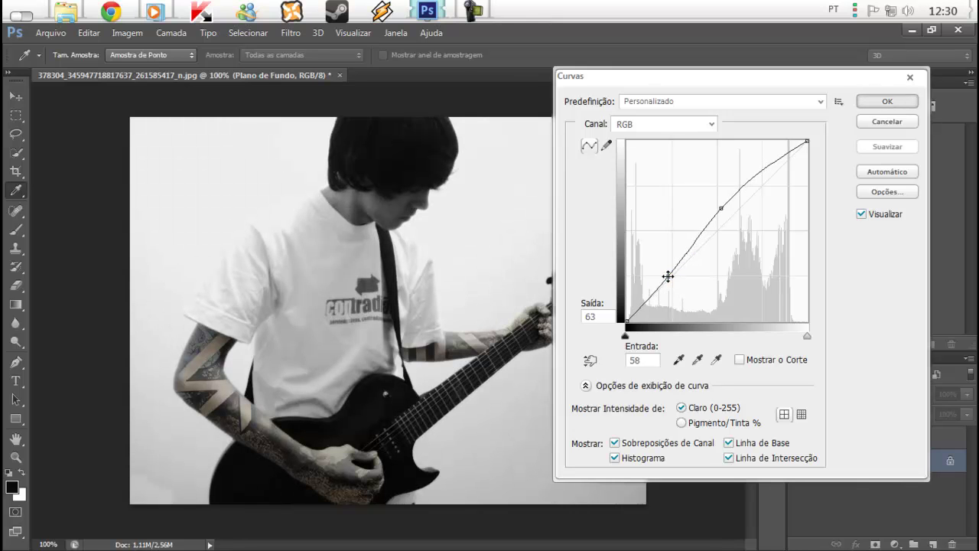
pyautogui.moveTo(788, 149); pyautogui.dragTo(790, 161)
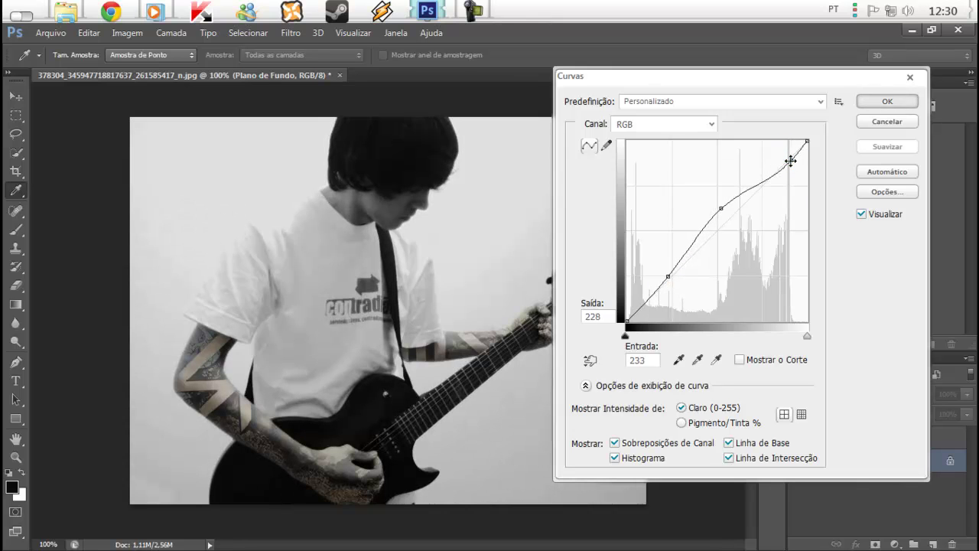
pyautogui.click(887, 101)
pyautogui.press('e')
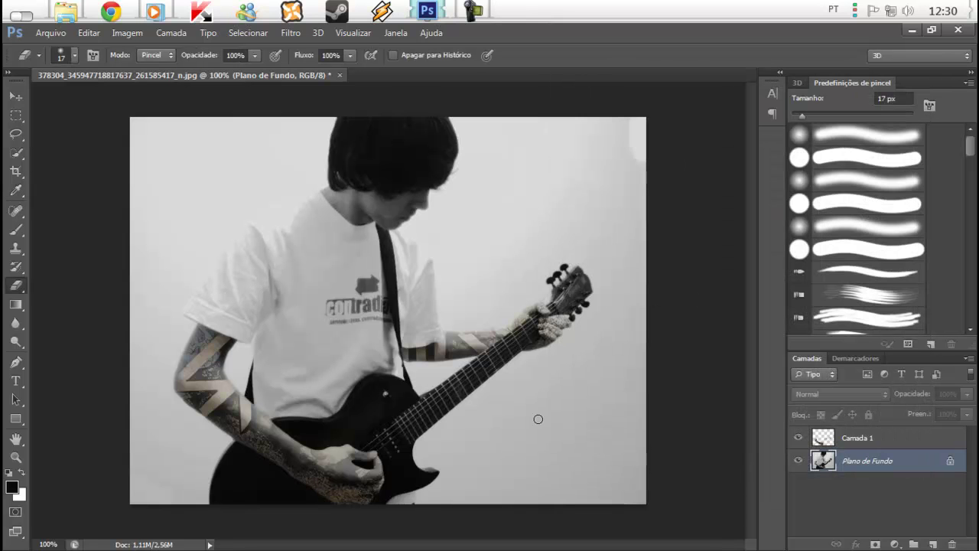
pyautogui.hotkey('ctrl', '+')
pyautogui.hotkey('ctrl', '+')
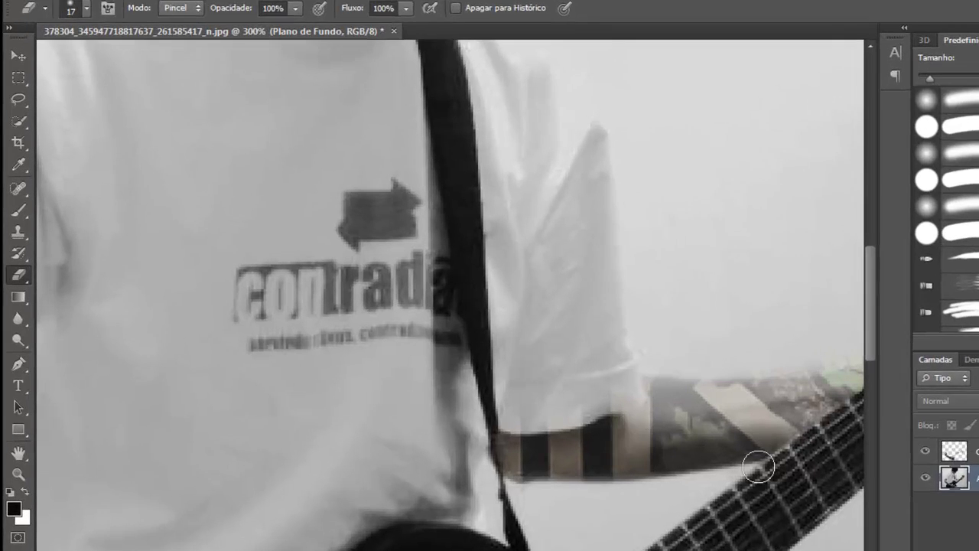
pyautogui.hotkey('ctrl', 'j')
pyautogui.hscroll(5, 480, 284)
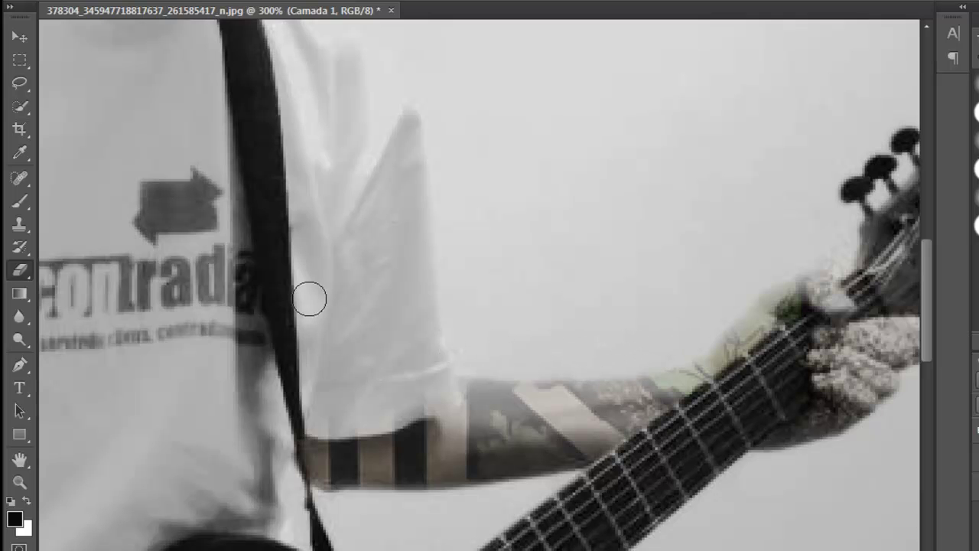
pyautogui.hotkey('ctrl', '-')
pyautogui.hotkey('ctrl', '-')
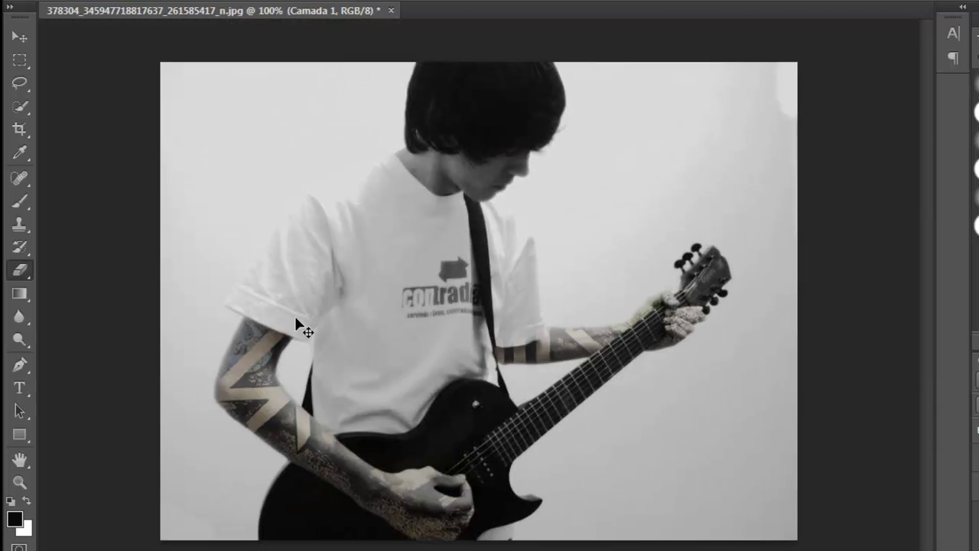